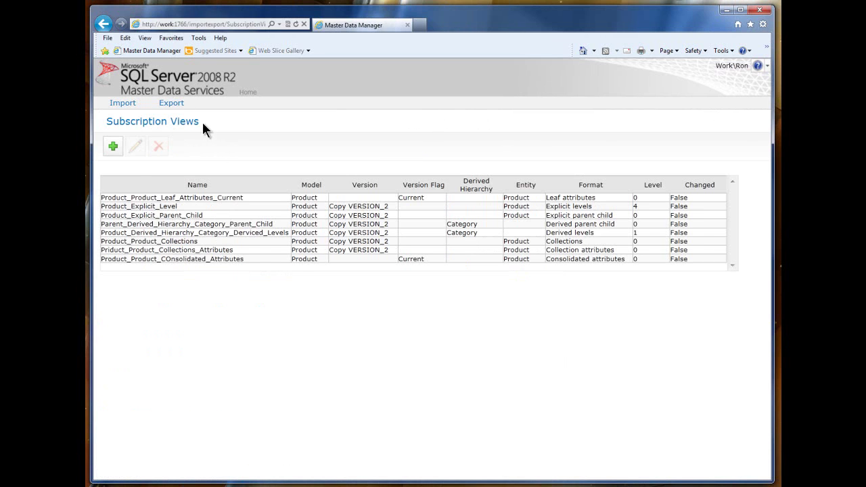
- Start a new subscription view named ADemoOfExport based on the Partner model
left_click(113, 145)
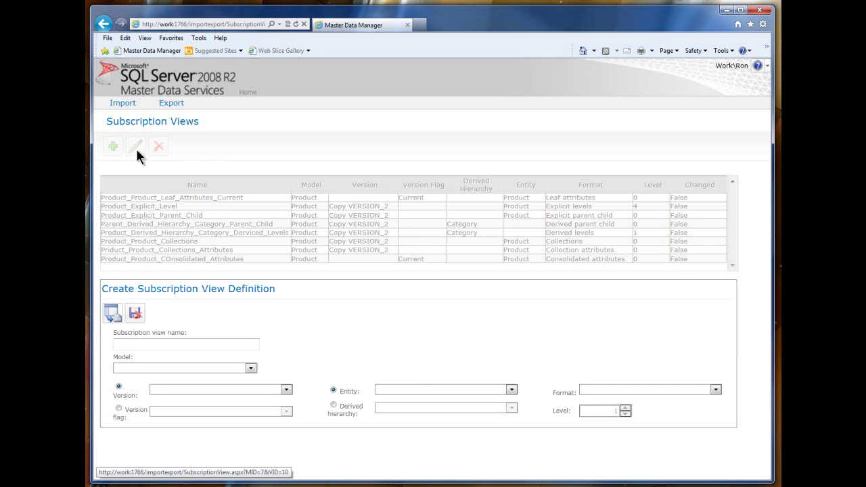
left_click(222, 344)
type("ADemo")
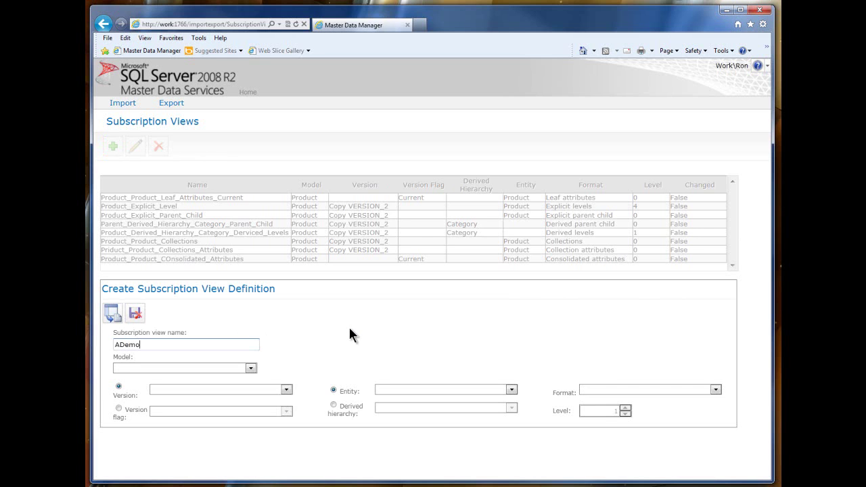
type("OfExport")
left_click(251, 368)
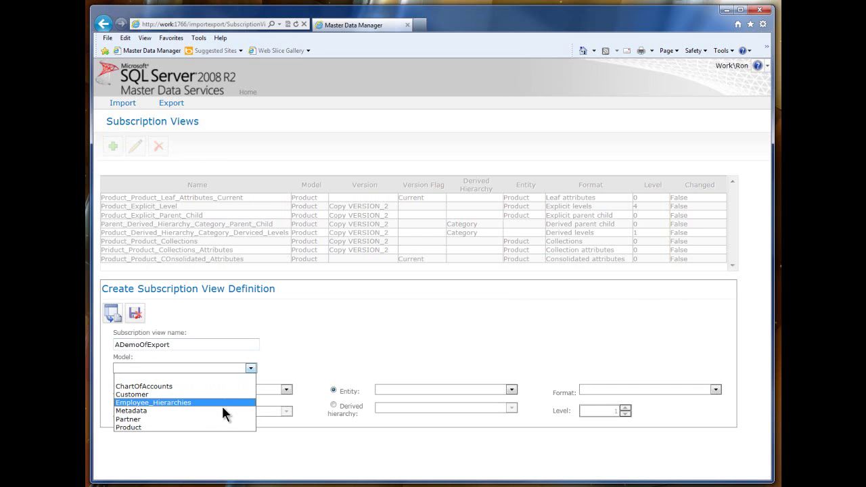
left_click(213, 419)
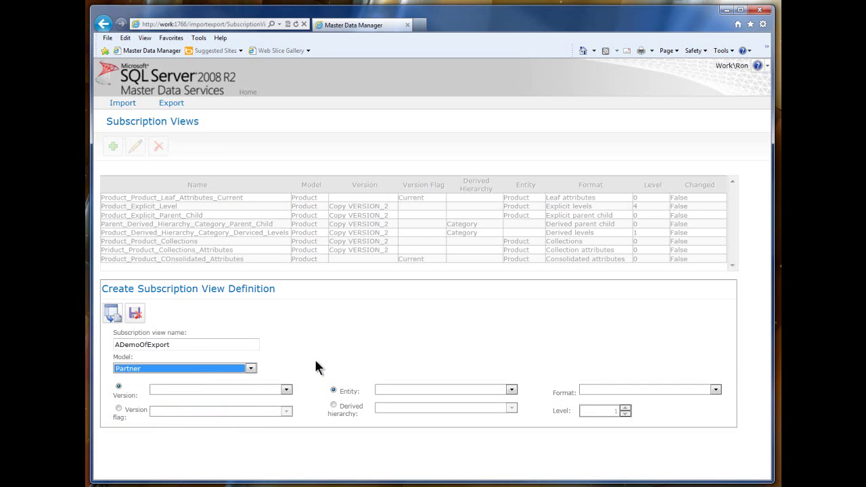
- Set the view's version to Testing New Rules For Partners, entity to Partner and format to Leaf attributes, and save it
left_click(286, 389)
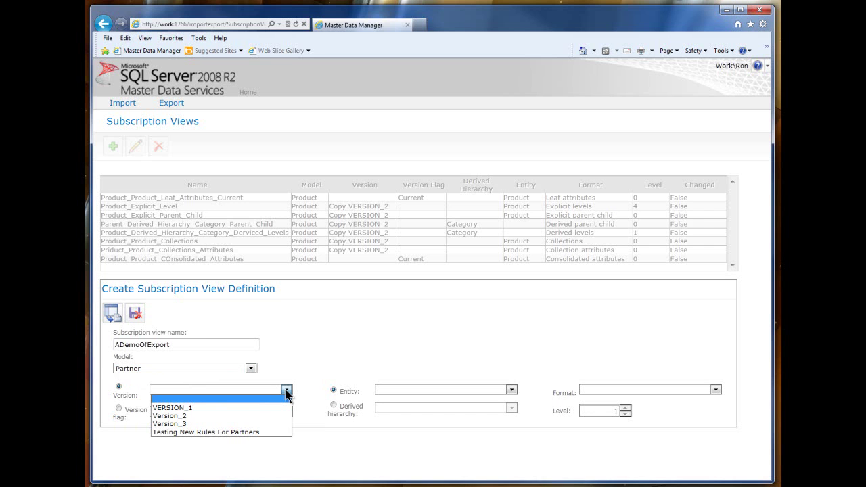
left_click(277, 433)
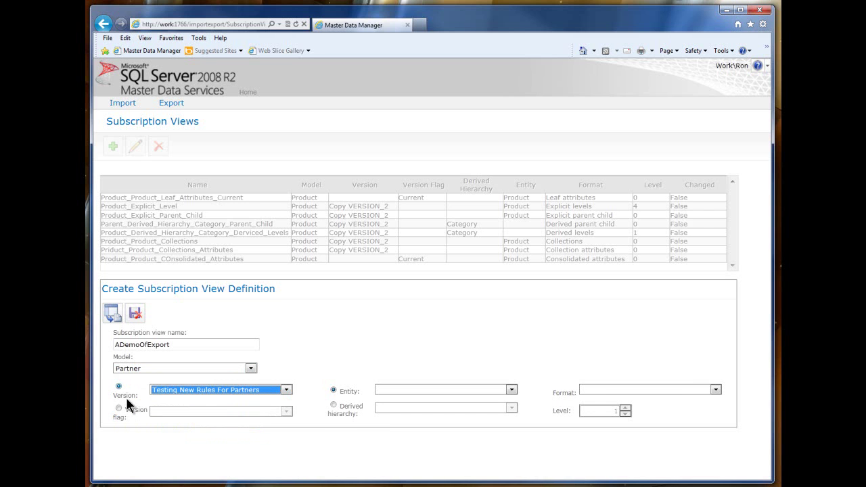
left_click(510, 390)
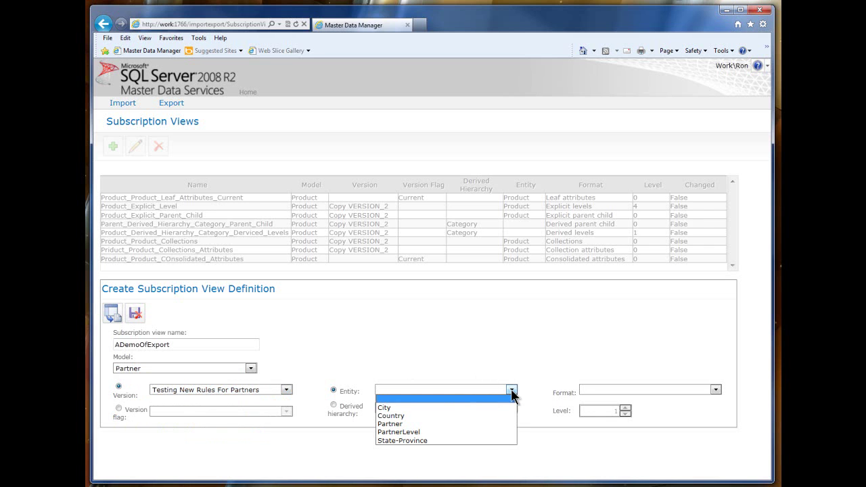
left_click(471, 422)
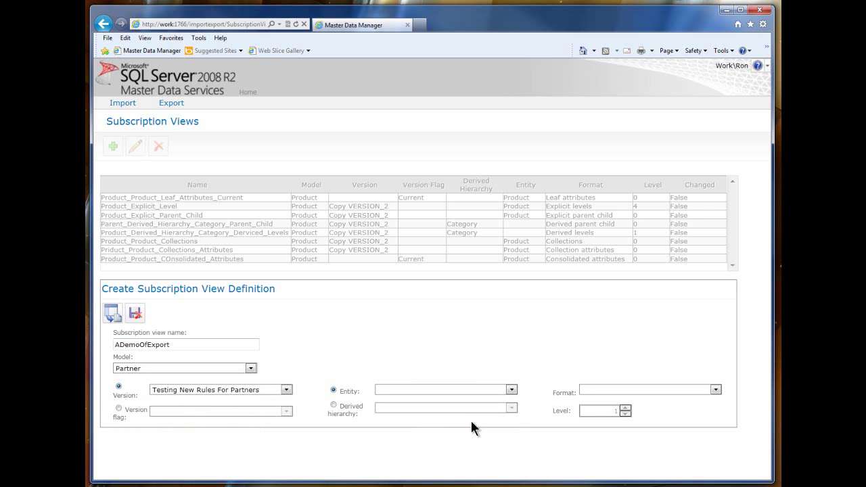
left_click(714, 389)
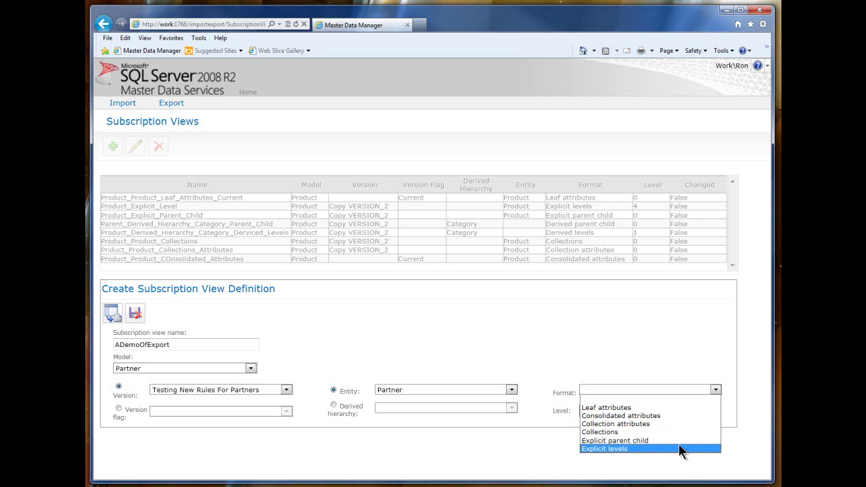
left_click(662, 408)
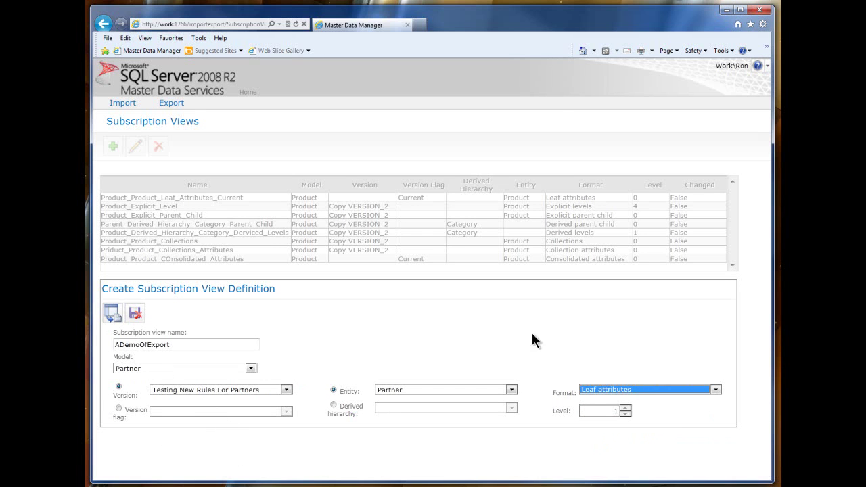
left_click(108, 310)
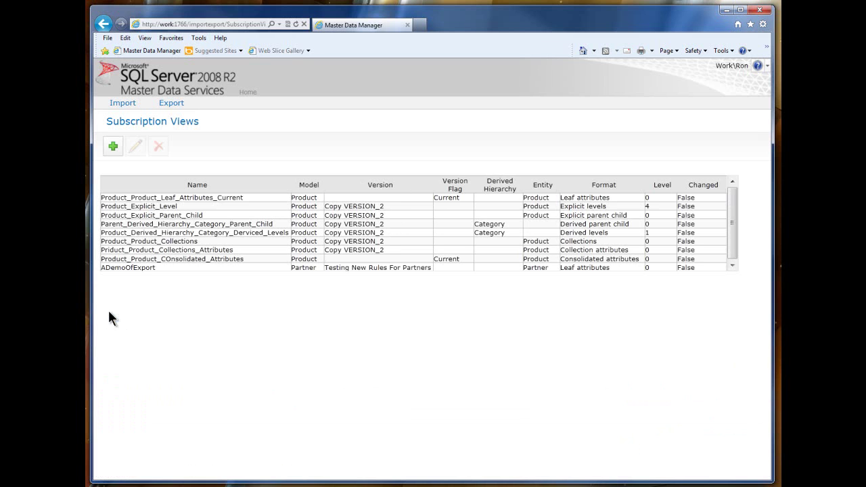
- Switch to SQL Server Management Studio, refresh the MDS database's views and select mdm.ADemoOfExport
left_click(203, 267)
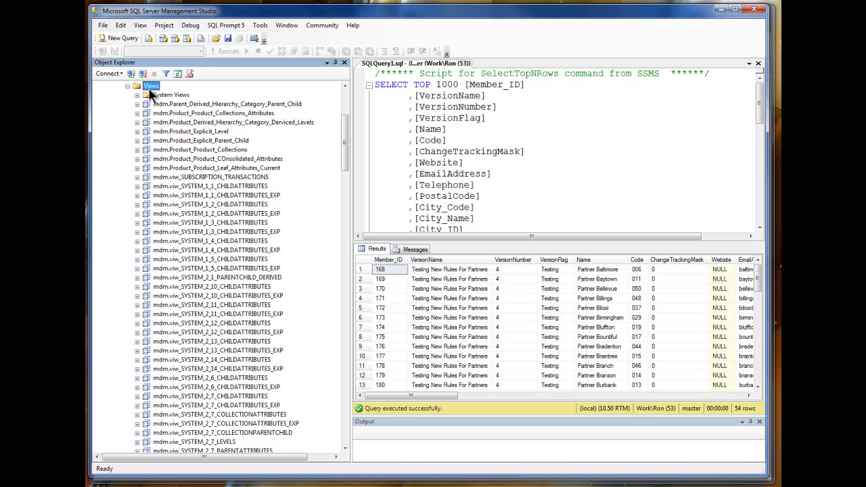
right_click(151, 88)
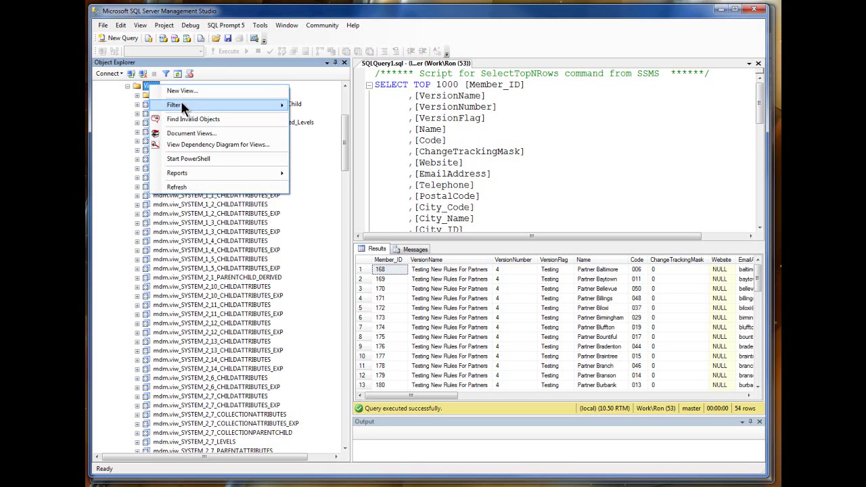
left_click(204, 185)
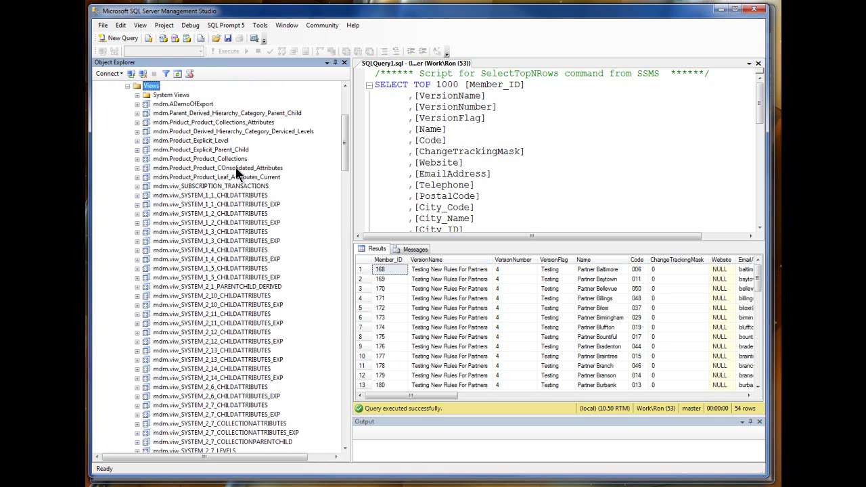
left_click(183, 105)
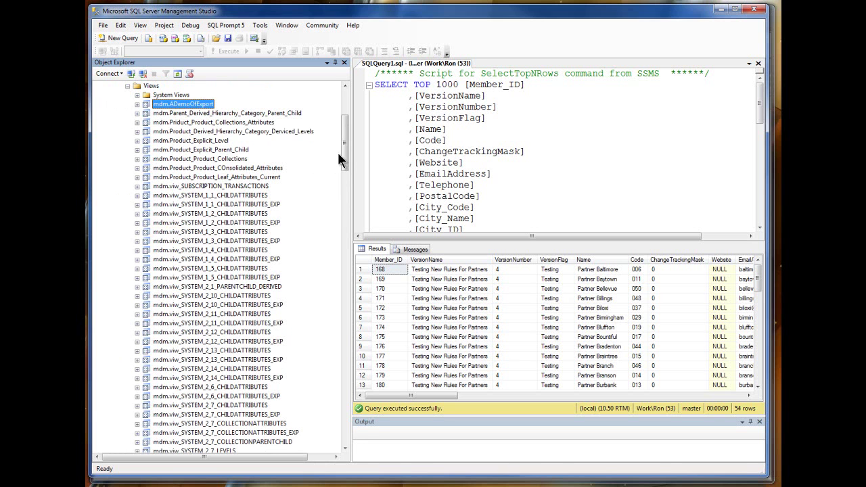
- Launch the data export wizard for the MDS database
left_click_drag(346, 153, 343, 129)
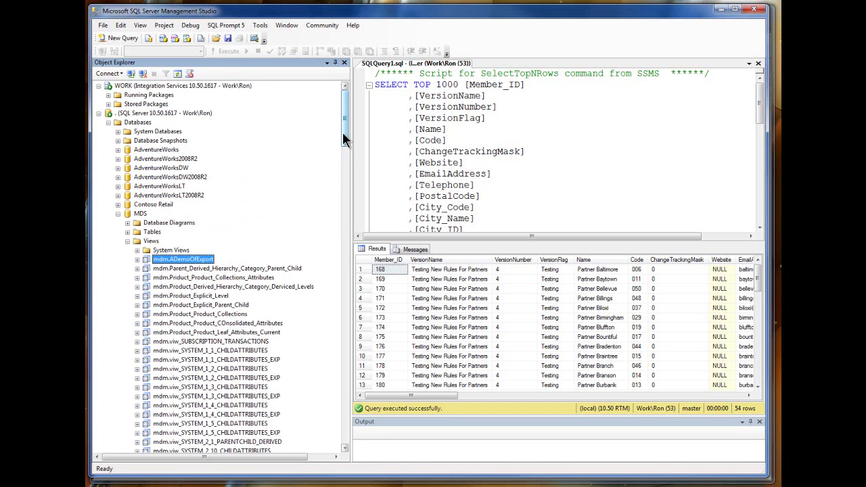
right_click(132, 212)
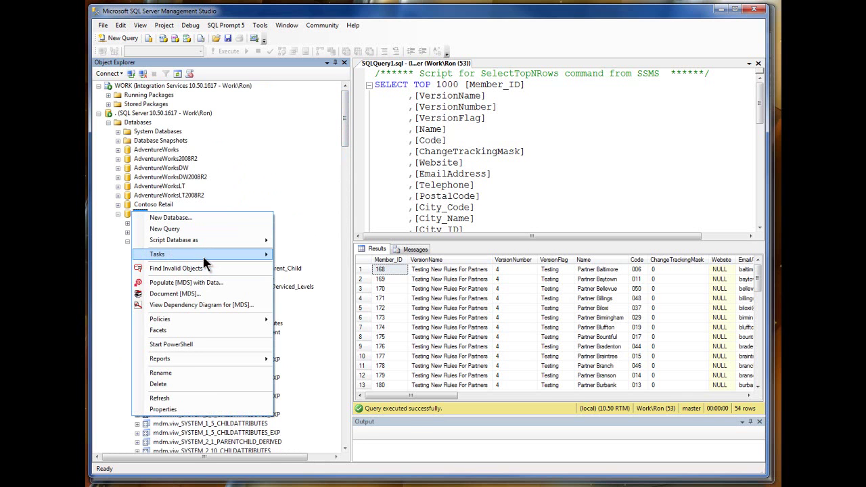
mouse_move(203, 258)
left_click(349, 413)
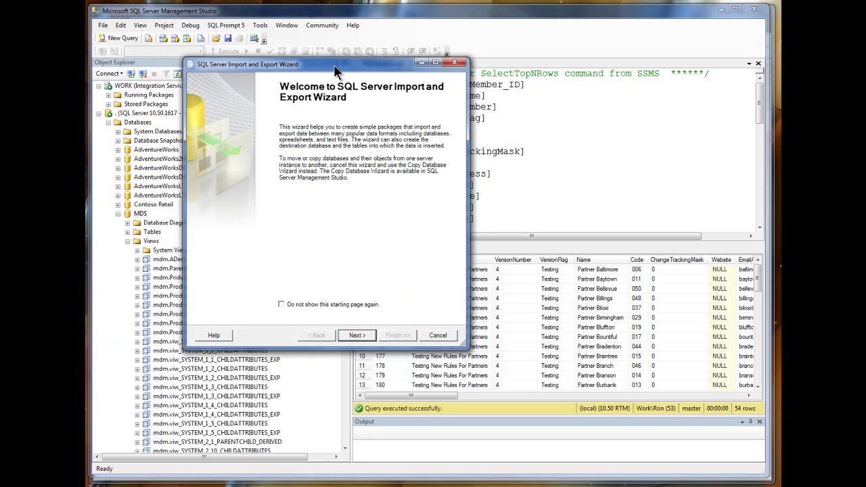
- Set the export's data source to the MDS database on server WORK and continue to the destination page
left_click(358, 332)
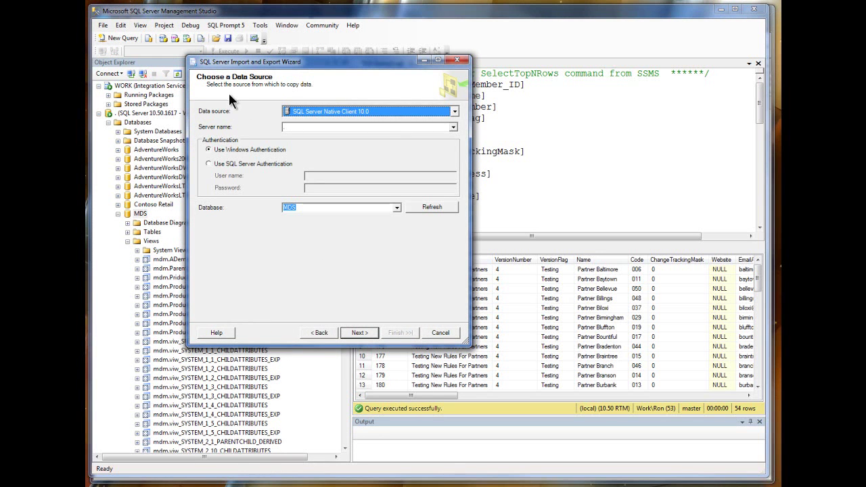
left_click(447, 127)
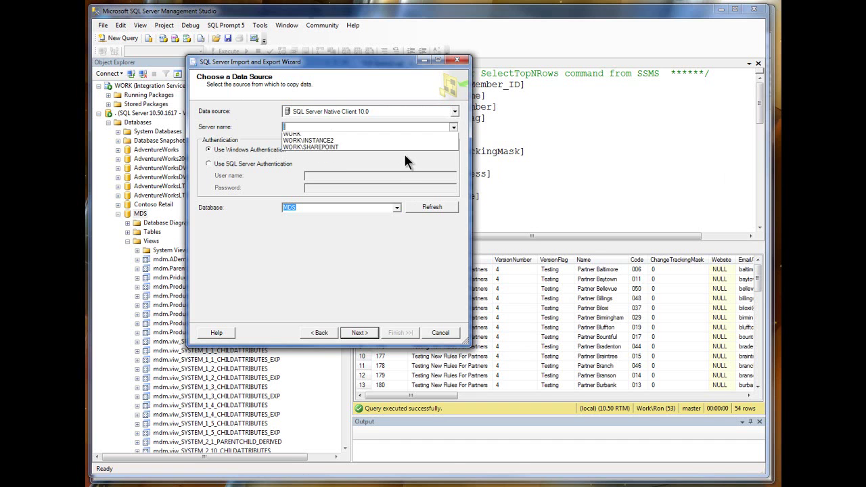
left_click(321, 146)
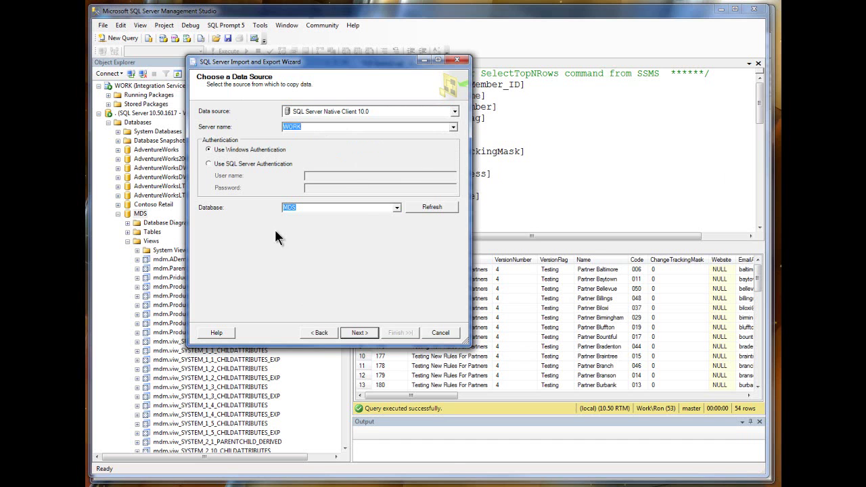
left_click(364, 332)
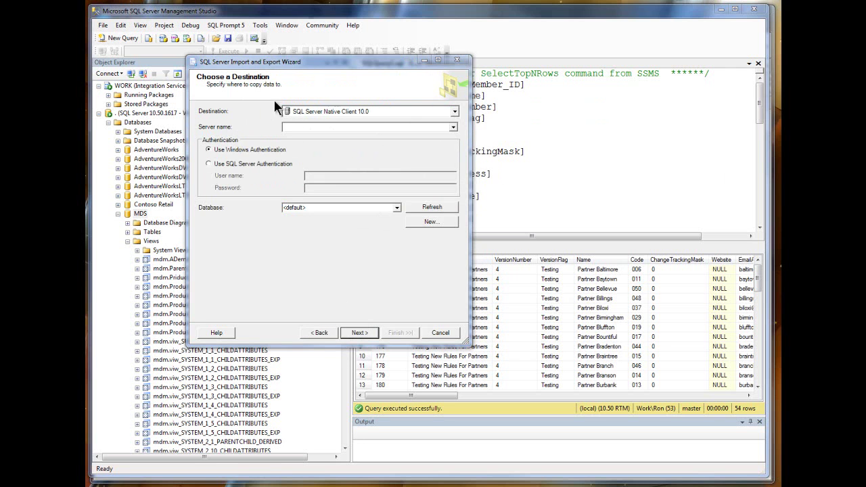
- Choose Flat File Destination for the export and browse the Desktop with the file type set to CSV
left_click(455, 111)
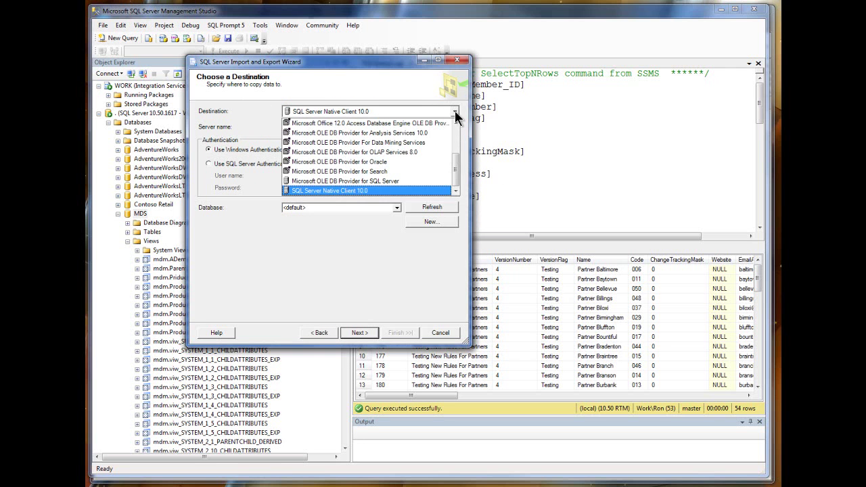
scroll(454, 172, "up", 3)
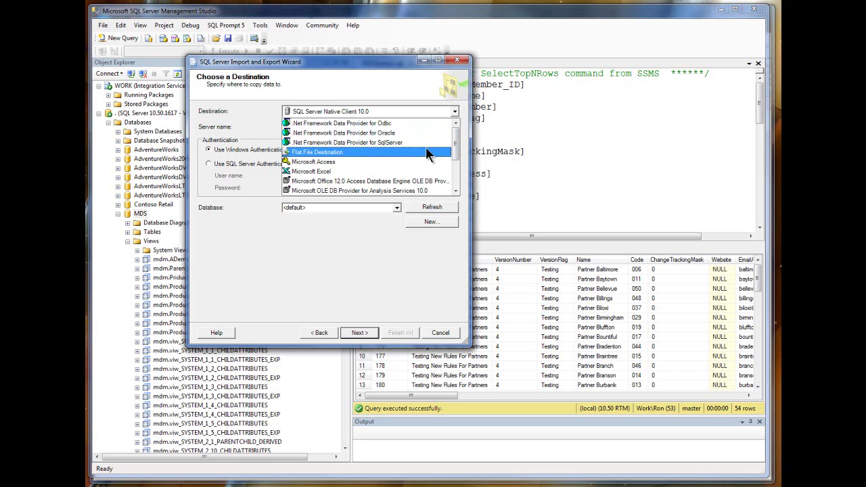
left_click(375, 151)
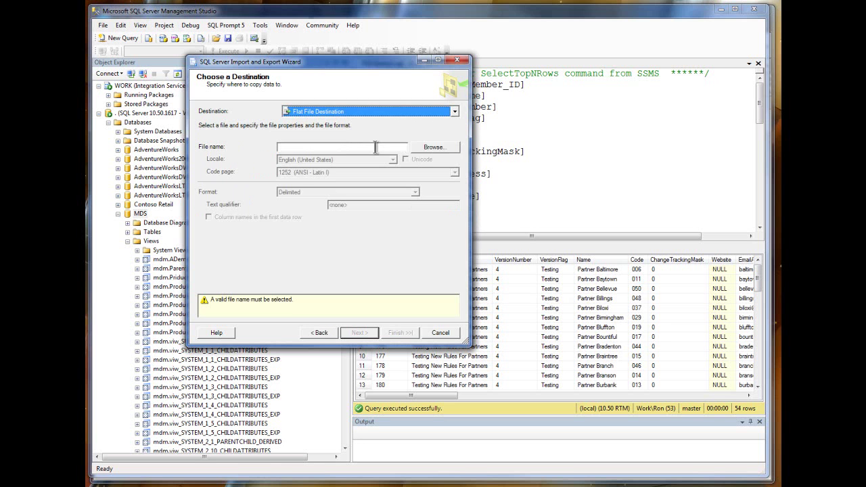
left_click(430, 148)
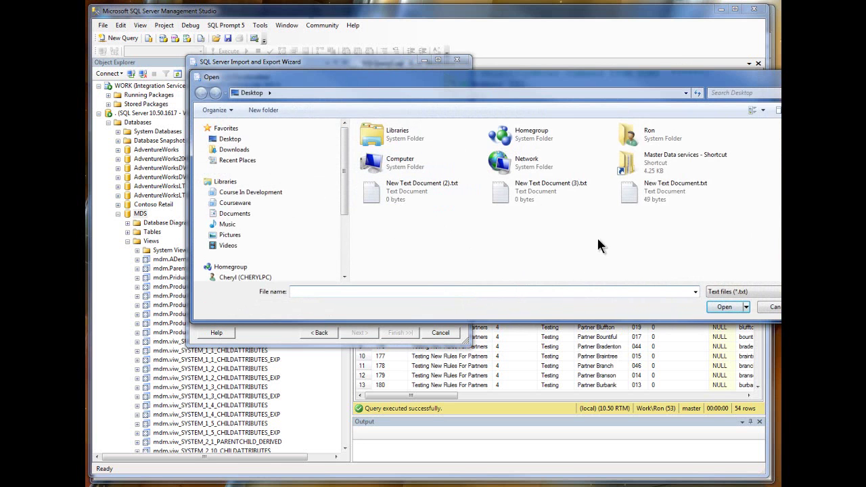
left_click(229, 139)
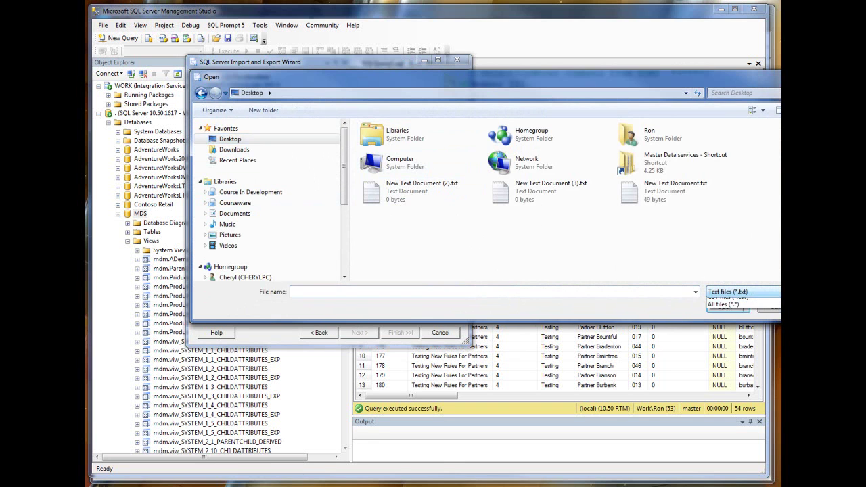
left_click(771, 292)
left_click(771, 301)
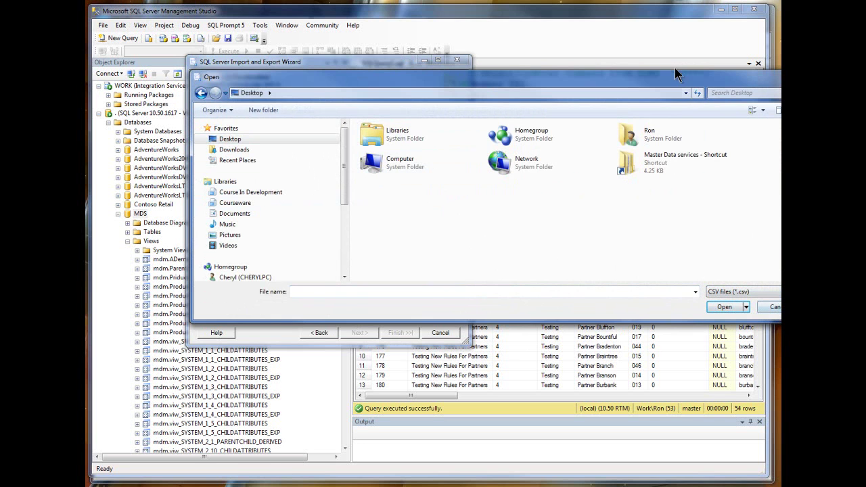
- Name the destination CSV file ADemo and accept it as the export target
left_click_drag(683, 82, 623, 89)
left_click(329, 300)
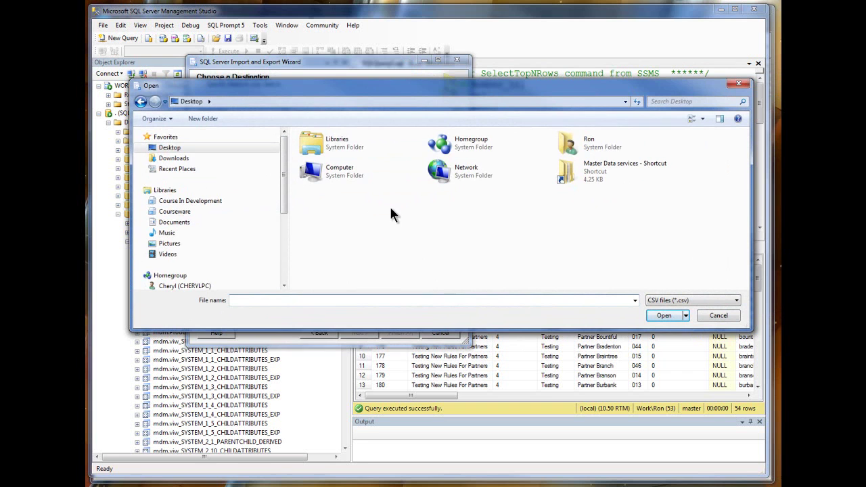
type("ADemo")
type(" Origi")
key("BackSpace")
key("BackSpace")
key("BackSpace")
key("BackSpace")
key("BackSpace")
key("BackSpace")
left_click(656, 315)
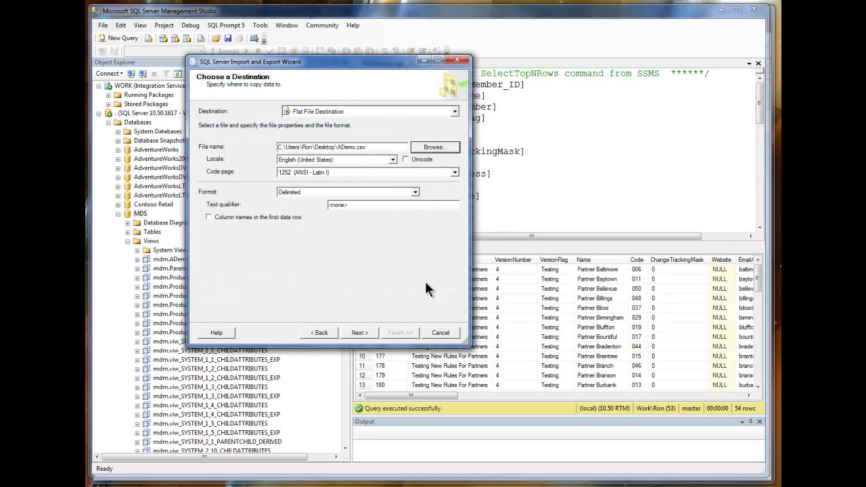
- Include column names in the first data row and proceed with copying data from tables or views
left_click(209, 217)
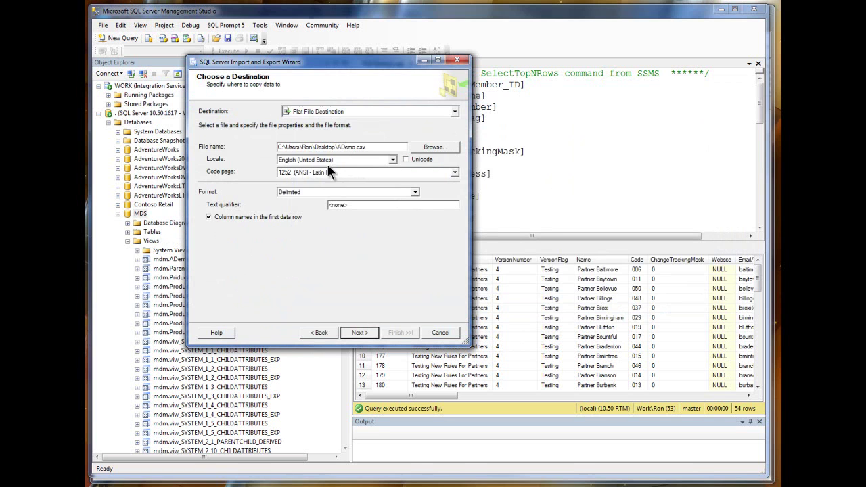
left_click(346, 334)
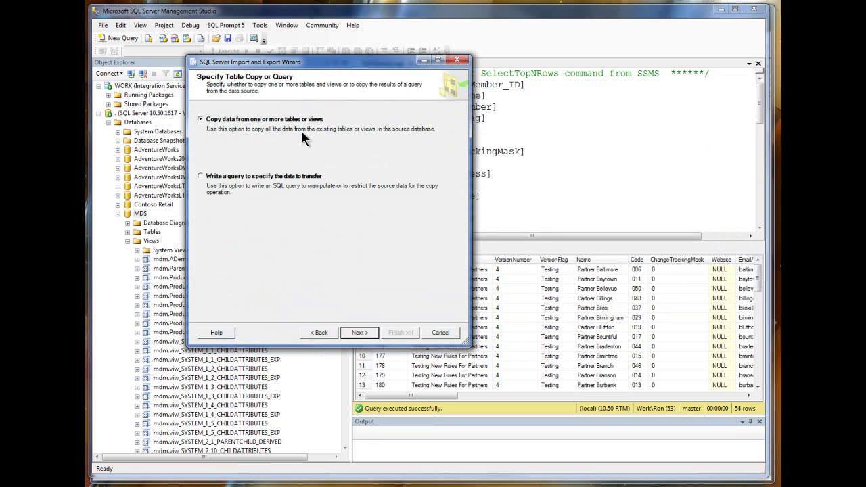
left_click(357, 333)
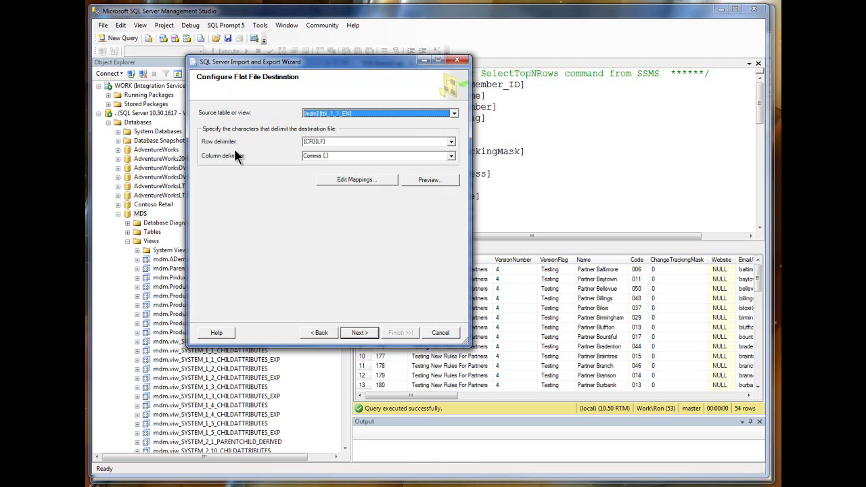
- Set the source of the flat file export to the view [mdm].[ADemoOfExport]
left_click(454, 113)
scroll(456, 159, "down", 8)
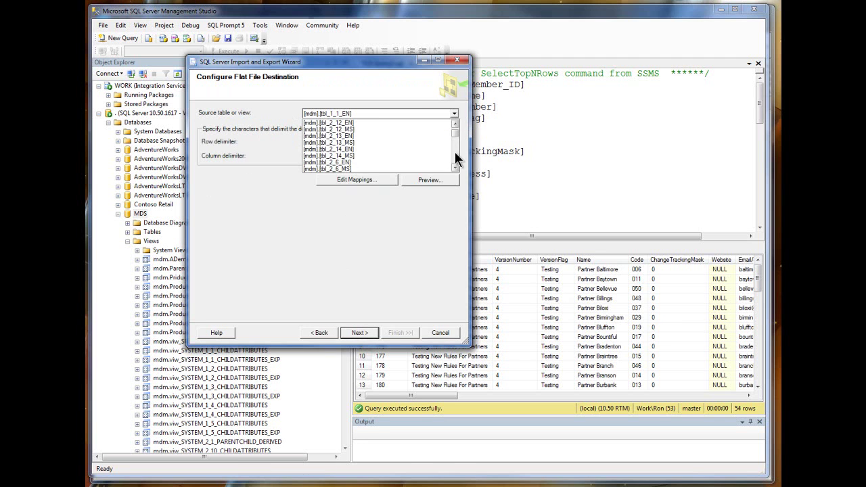
scroll(455, 159, "down", 15)
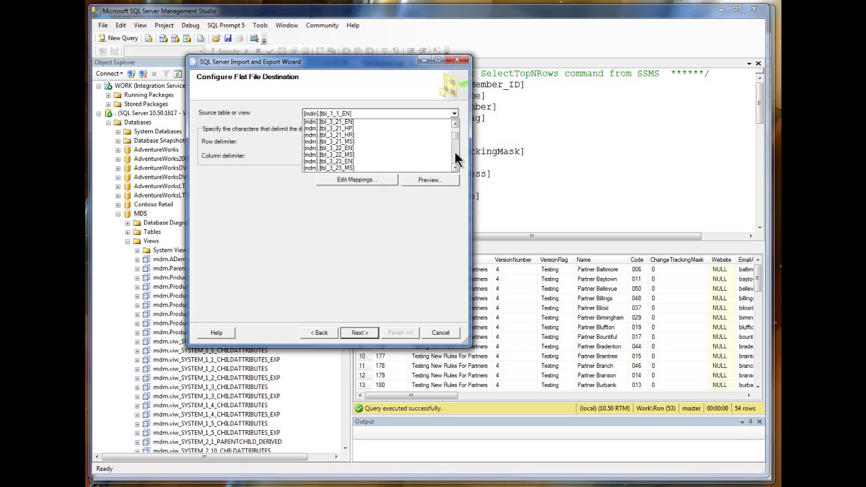
scroll(455, 159, "down", 15)
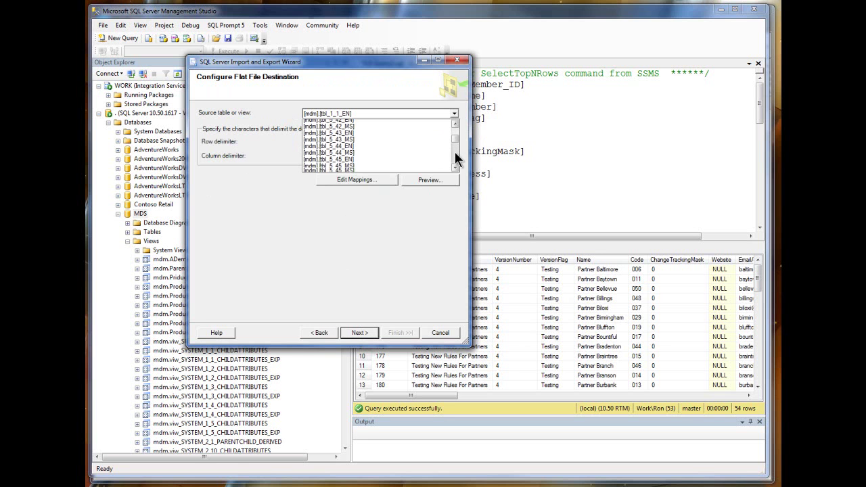
scroll(455, 159, "down", 8)
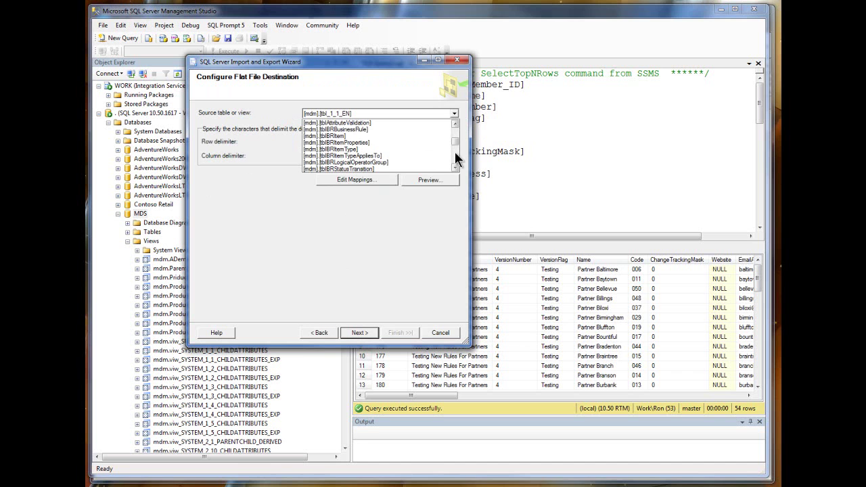
left_click(456, 125)
left_click(455, 124)
left_click(456, 124)
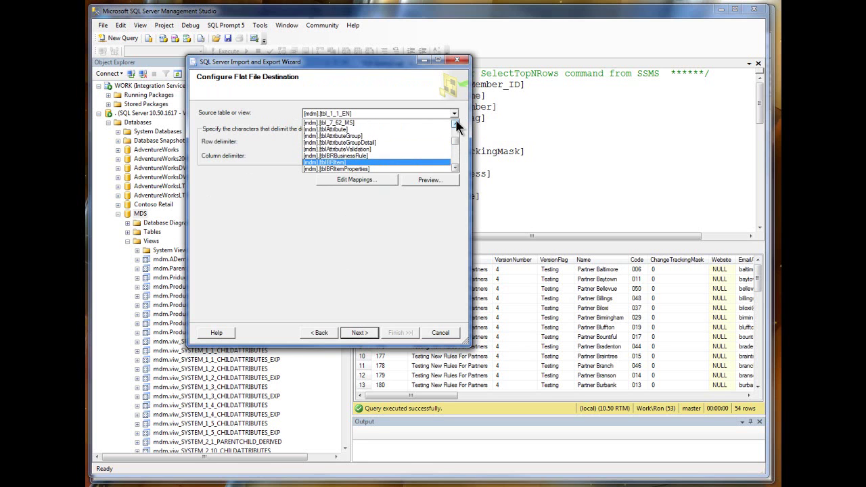
left_click(455, 124)
left_click(455, 125)
left_click(455, 125)
left_click(455, 124)
left_click(455, 124)
left_click(455, 124)
left_click(455, 124)
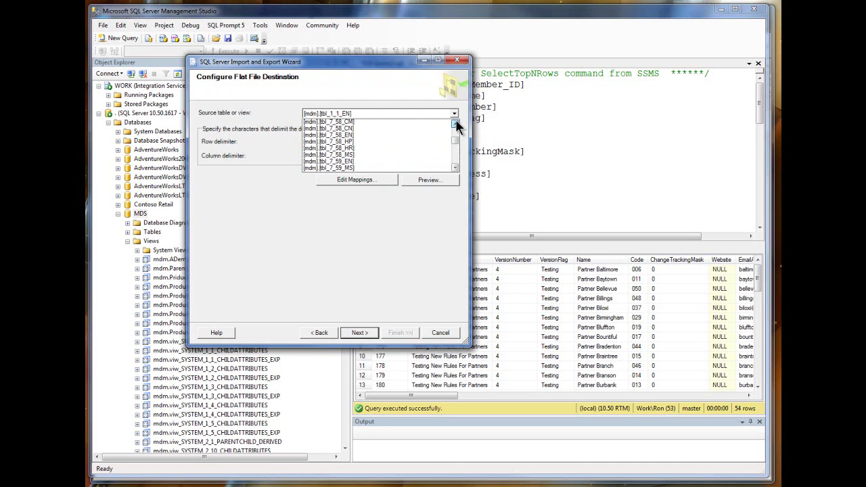
scroll(454, 161, "down", 5)
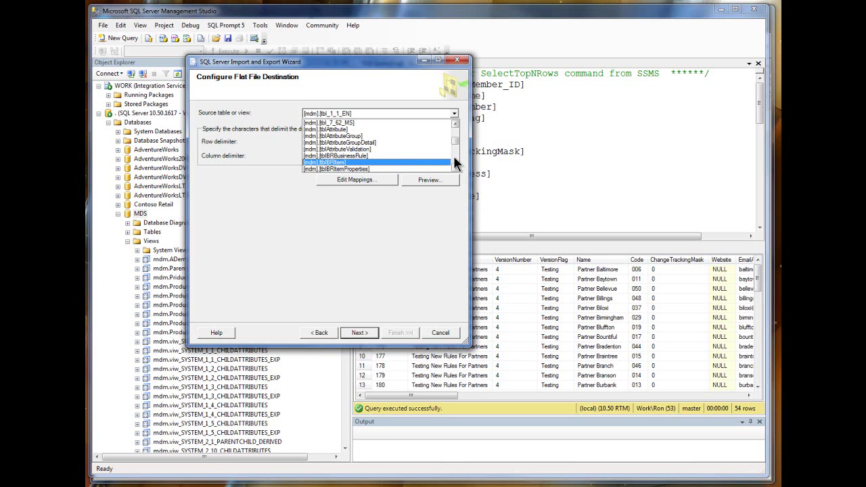
left_click(454, 159)
scroll(454, 163, "down", 8)
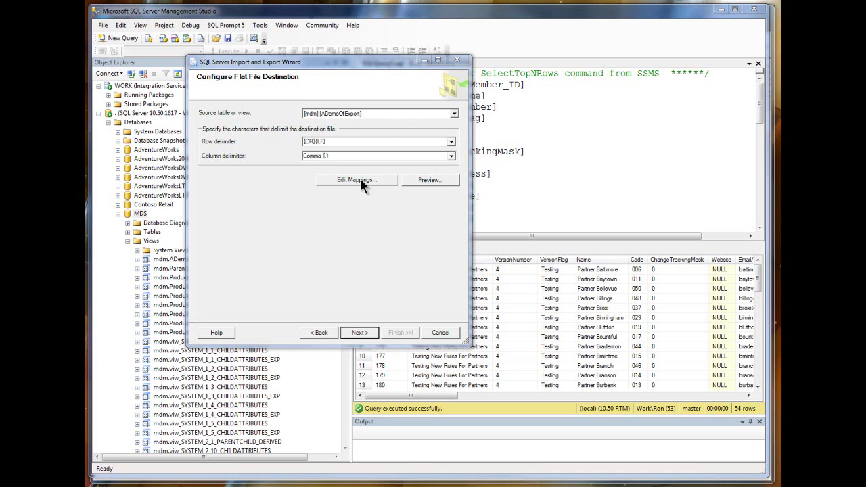
- Preview the data of the selected source view and inspect its column mappings to the CSV file
left_click(437, 178)
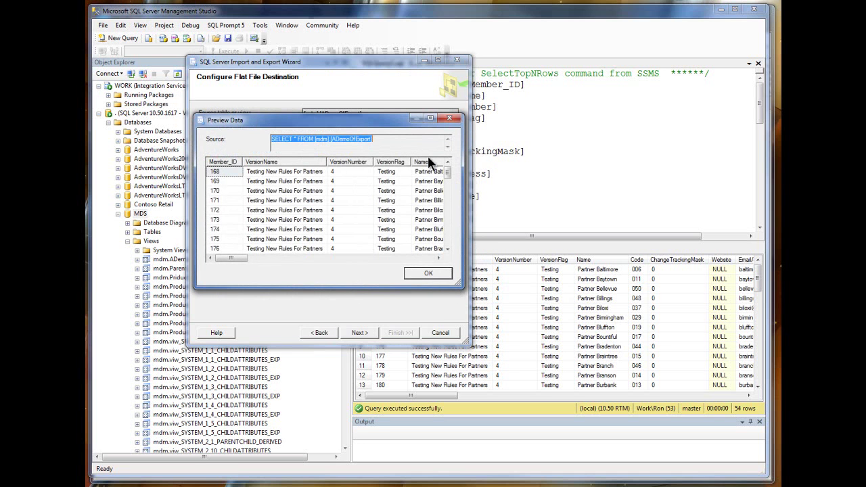
left_click(434, 272)
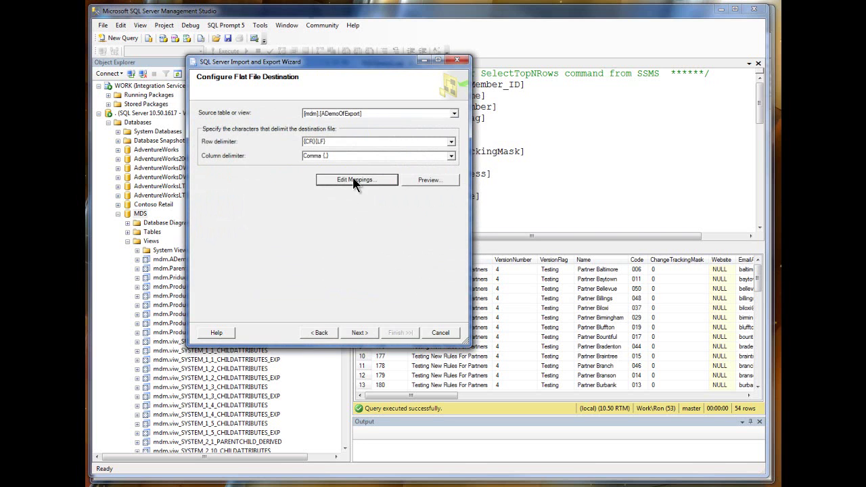
left_click(353, 178)
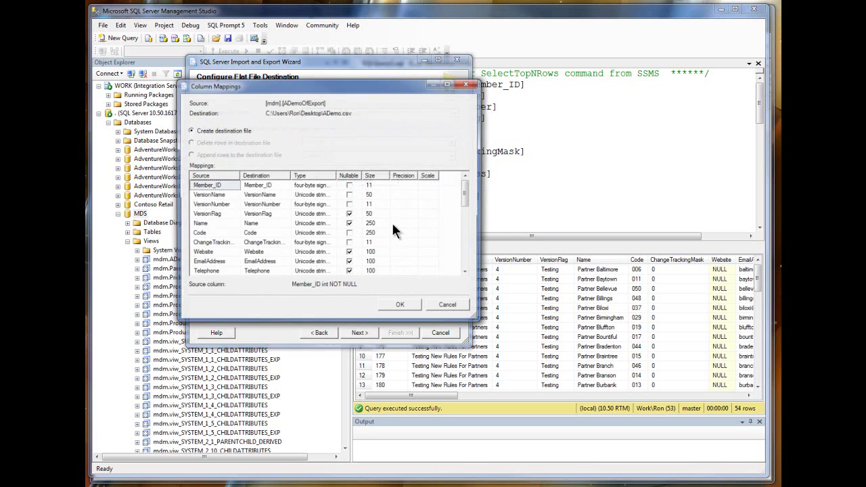
left_click(441, 306)
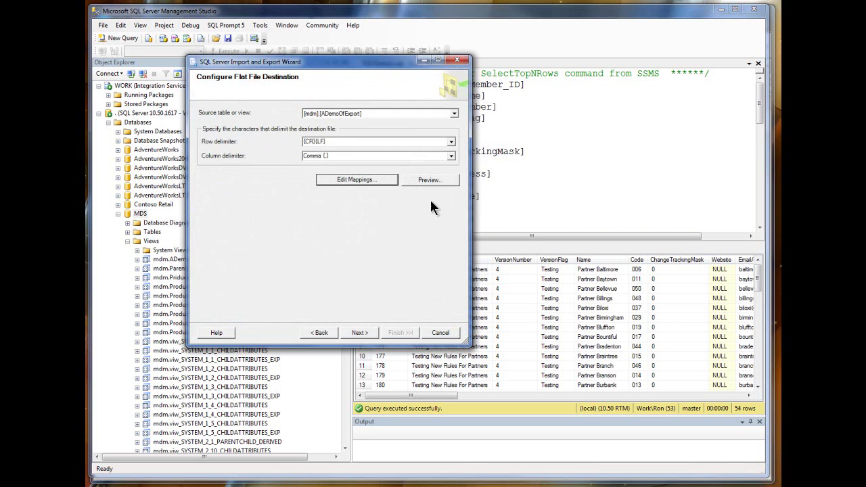
- Continue to the package options and enable saving the SSIS package to SQL Server along with running it immediately
left_click(367, 330)
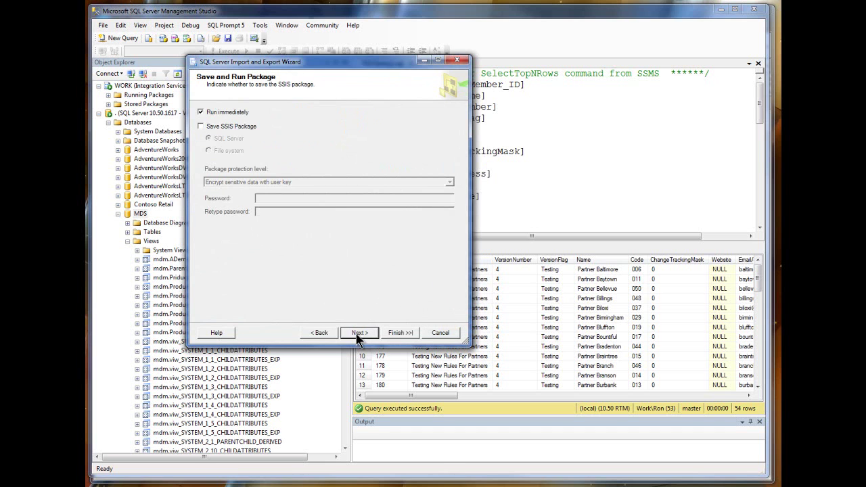
left_click(200, 126)
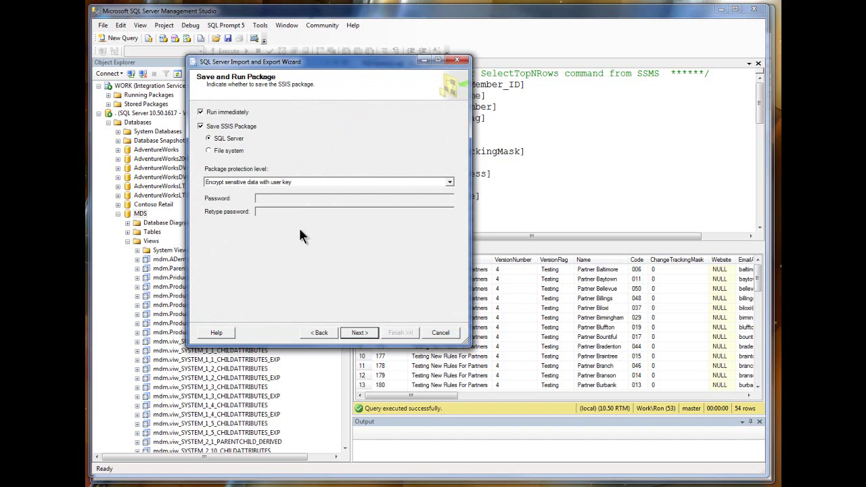
left_click(359, 332)
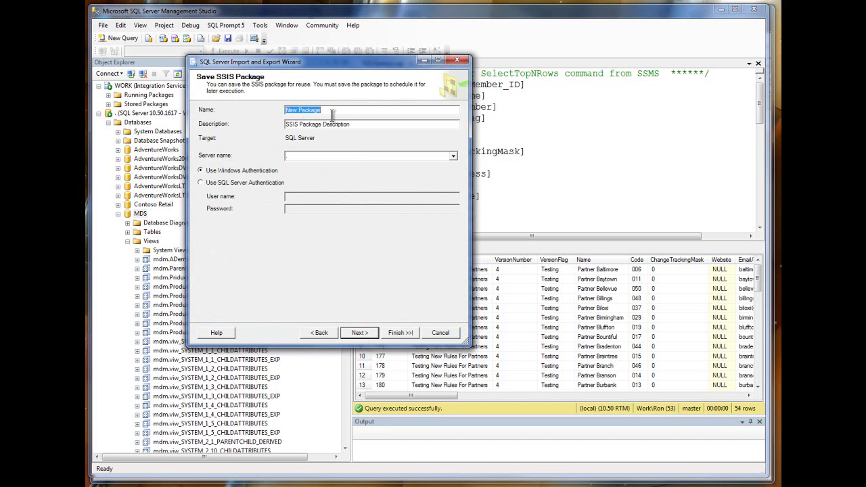
- Name the SSIS package ADemo, then run the export and close the wizard
type("ADemo")
left_click(359, 332)
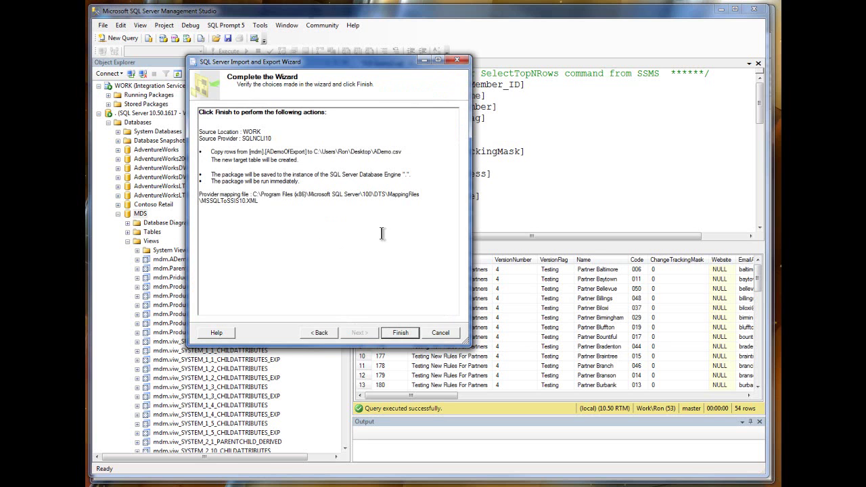
left_click(398, 332)
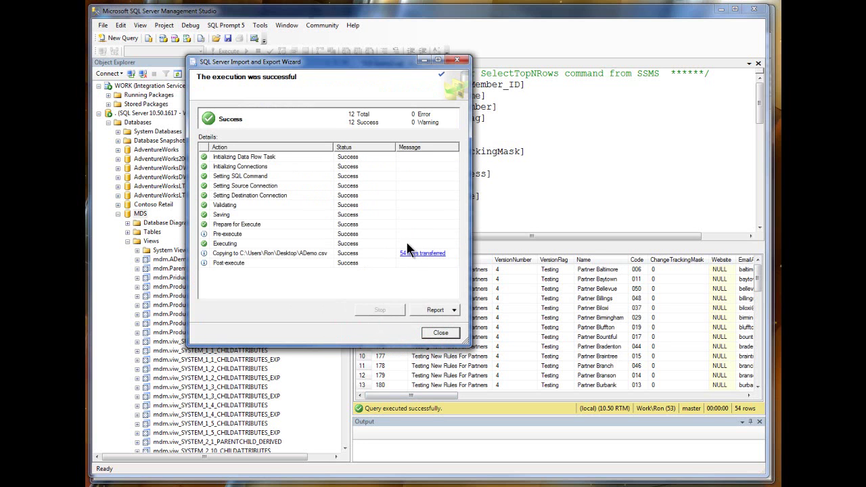
left_click(437, 334)
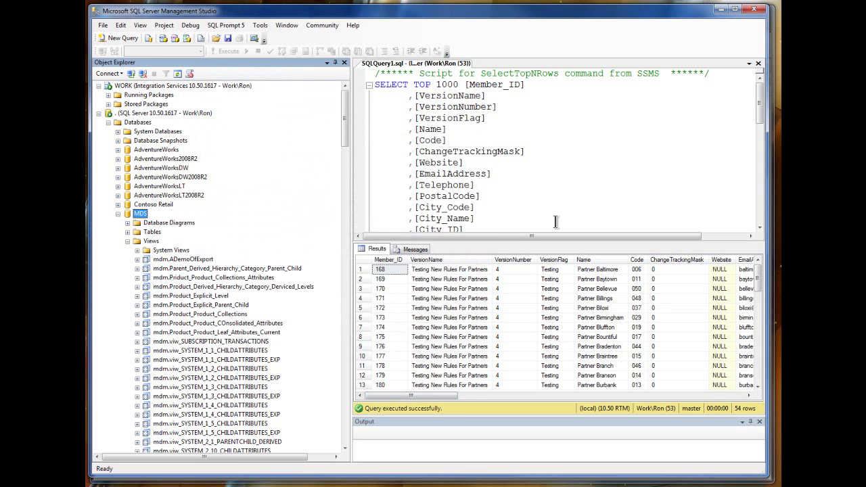
- In Master Data Manager, save the Partner subscription view as ADemoOfExportBoundToFlag, bound to the Testing version flag
key("alt+Tab")
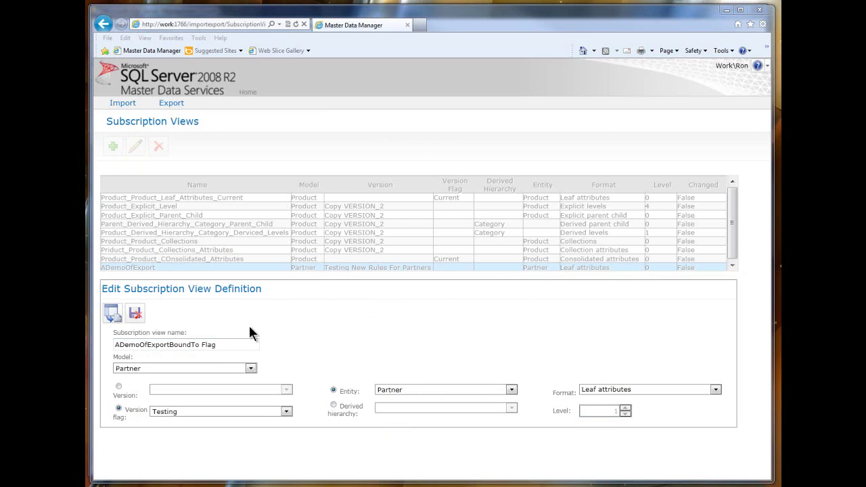
left_click(187, 345)
left_click(113, 313)
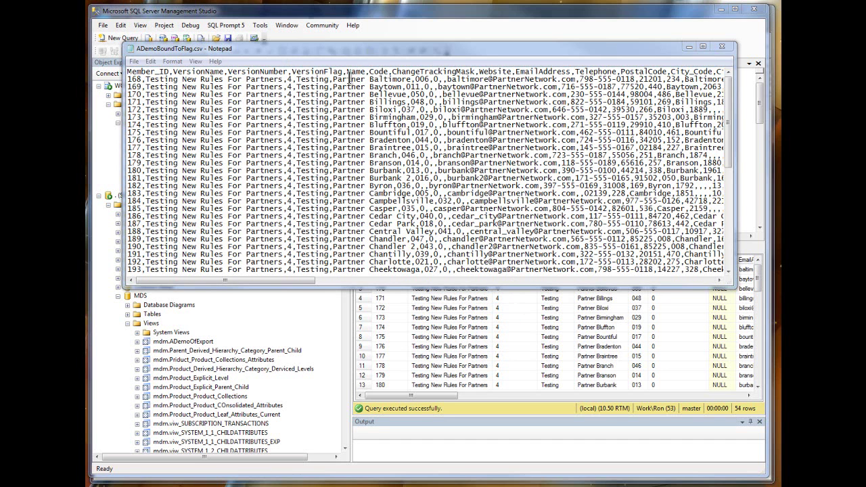
- Examine the Baltimore partner name in the first record of ADemoBoundToFlag.csv and close the file
left_click_drag(370, 79, 410, 79)
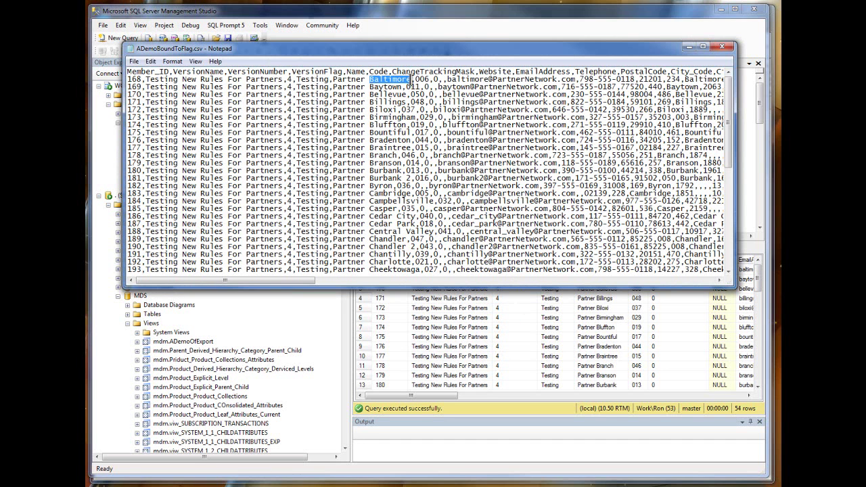
left_click(723, 46)
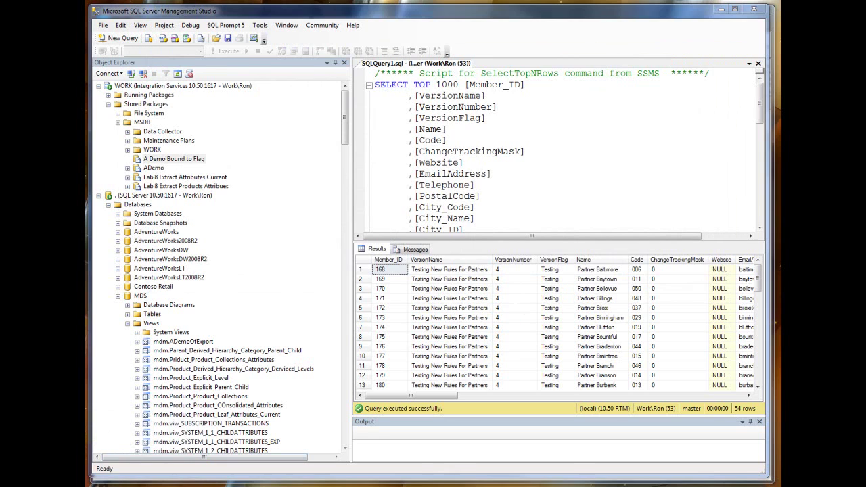
- Switch to Master Data Manager and review the definition of the ADemoOfExportBoundToFlag subscription view
key("alt+Tab")
left_click(223, 265)
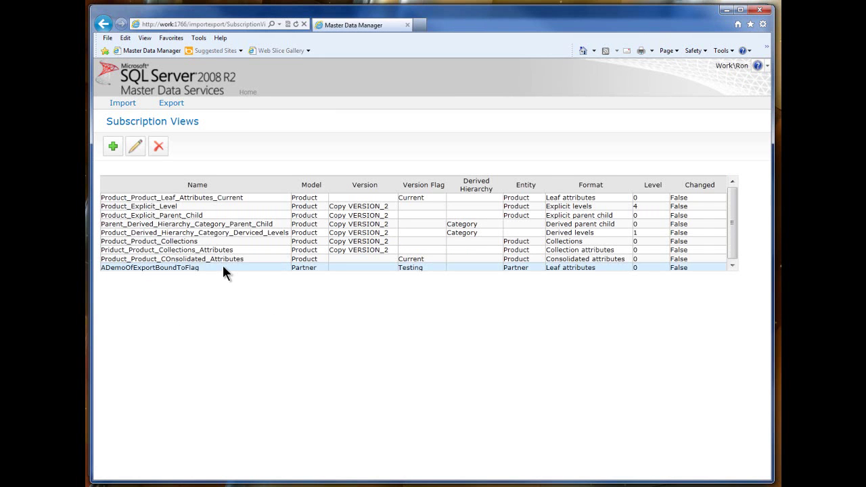
left_click(135, 147)
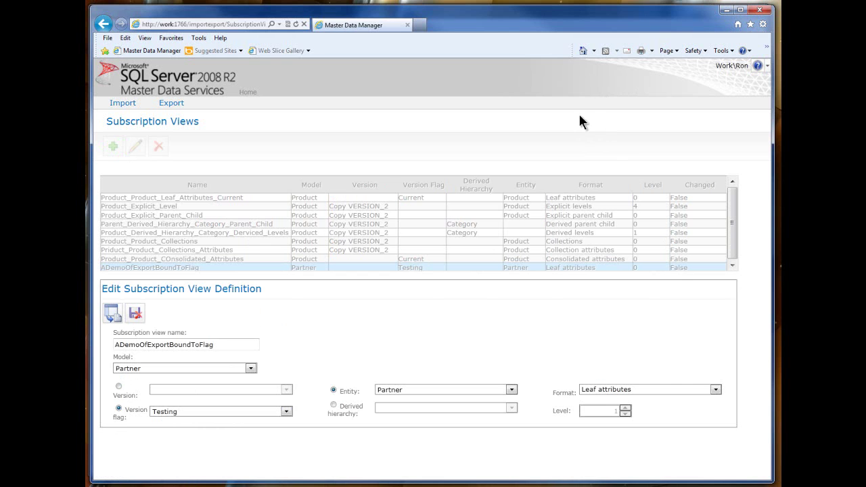
- Open the Partner entity in Explorer for version Testing New Rules For Partners and select the Partner Baltimore member's name
left_click(247, 92)
left_click(473, 137)
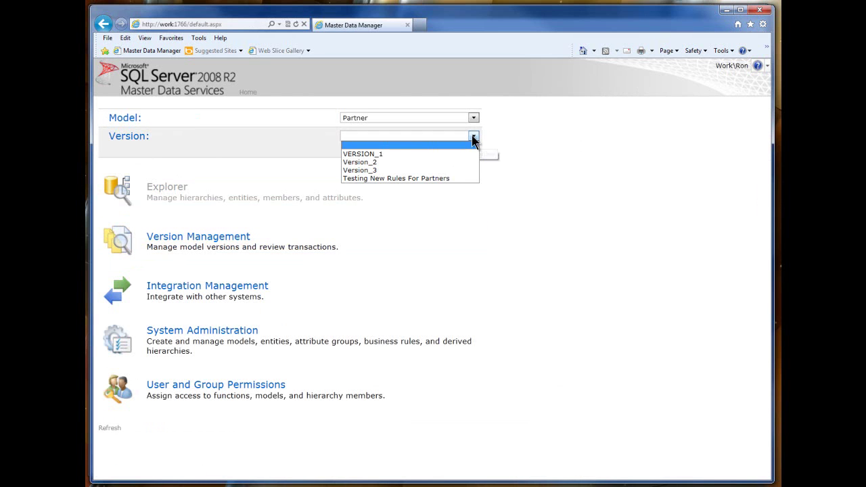
left_click(459, 179)
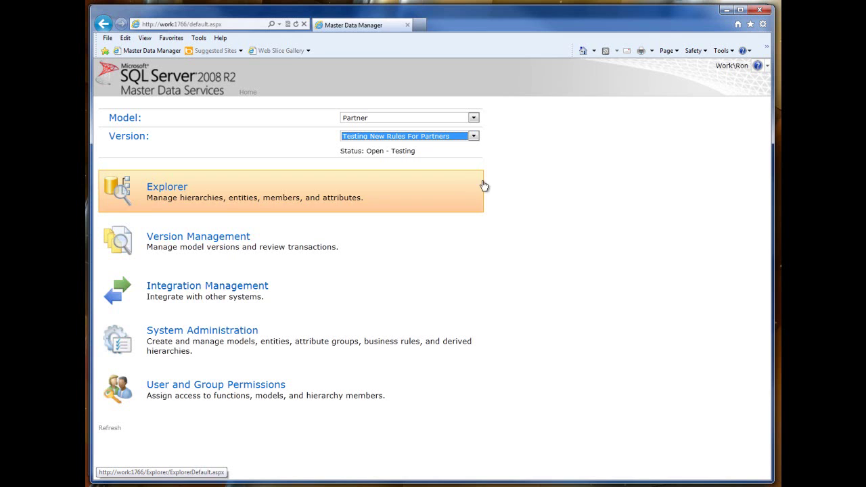
left_click(146, 189)
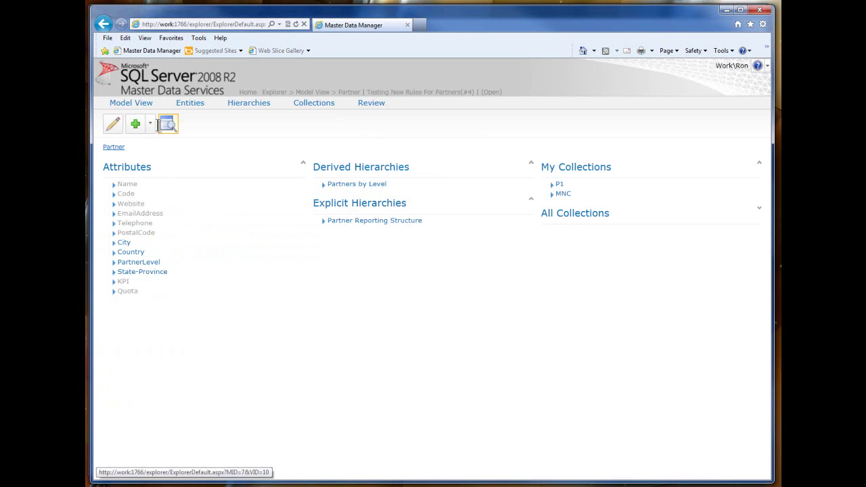
mouse_move(181, 106)
left_click(198, 148)
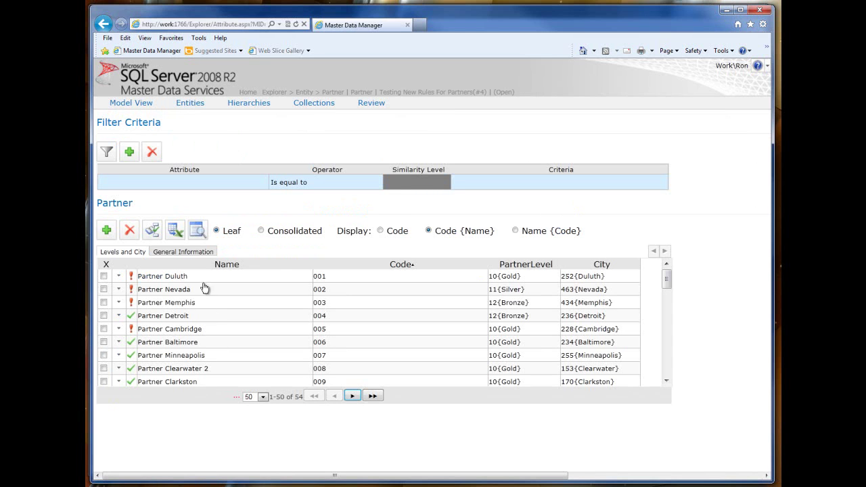
left_click(209, 346)
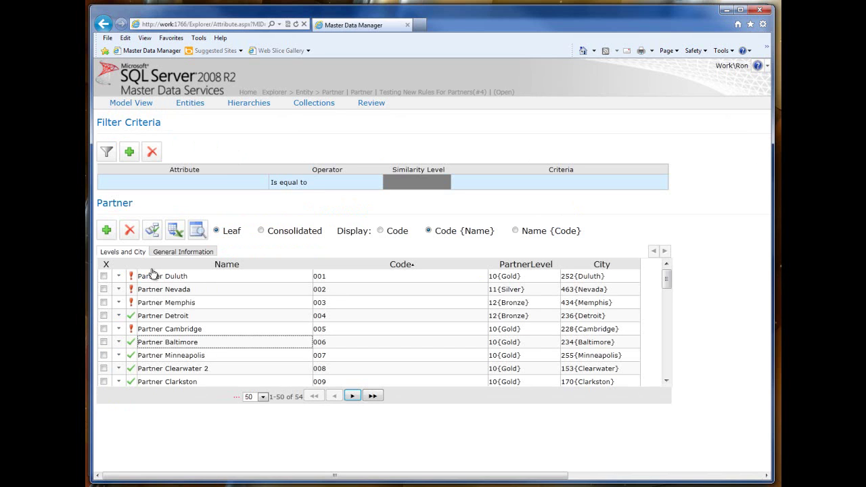
- Open ADemoBoundToFlag.csv in Notepad, highlight the Baltimore name with code 006, and close the file
right_click(32, 97)
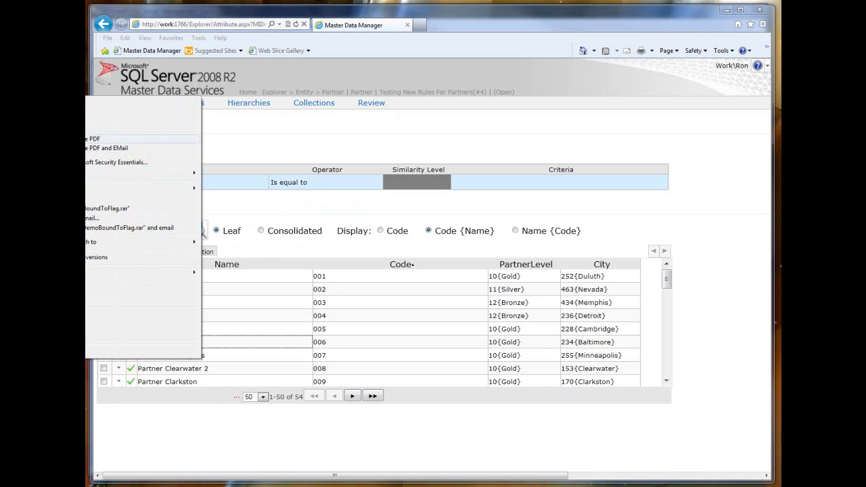
mouse_move(173, 176)
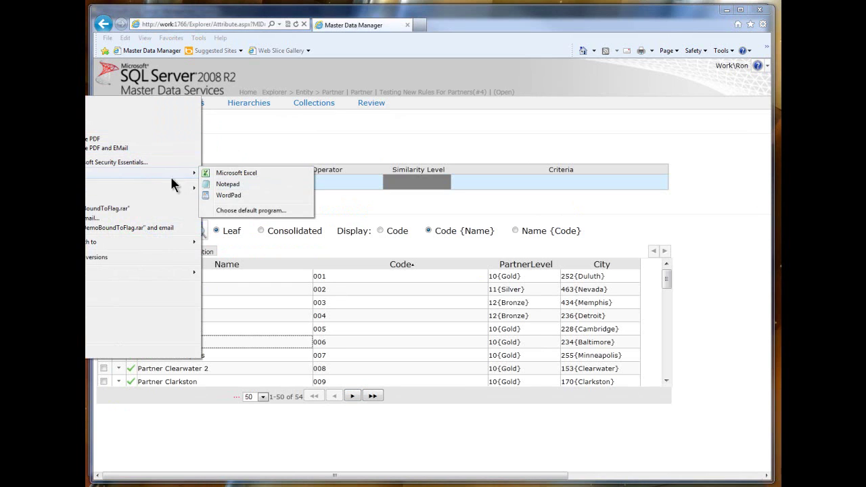
left_click(228, 184)
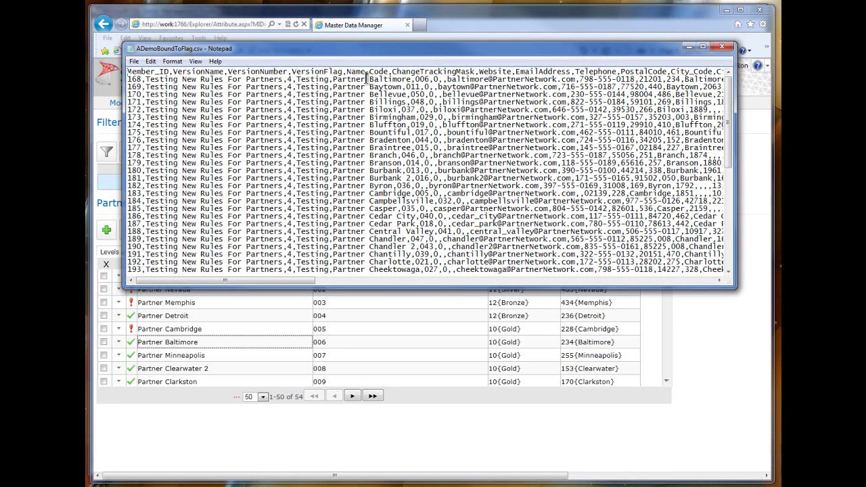
left_click_drag(368, 78, 430, 79)
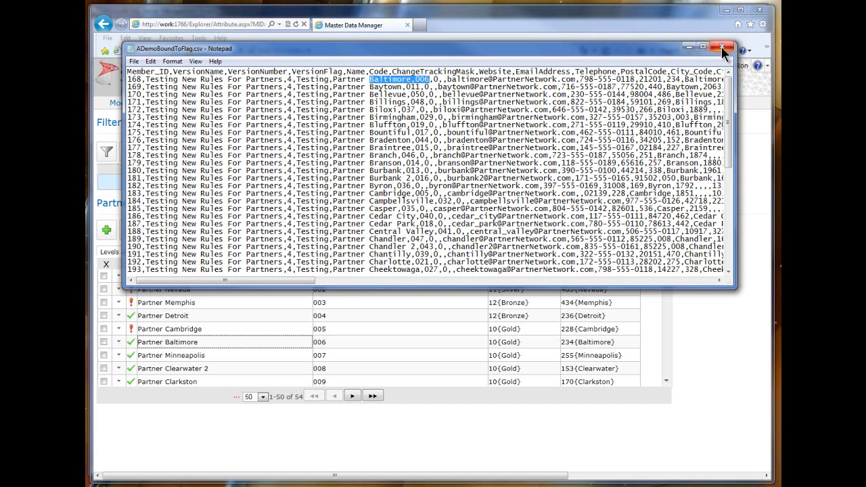
left_click(723, 48)
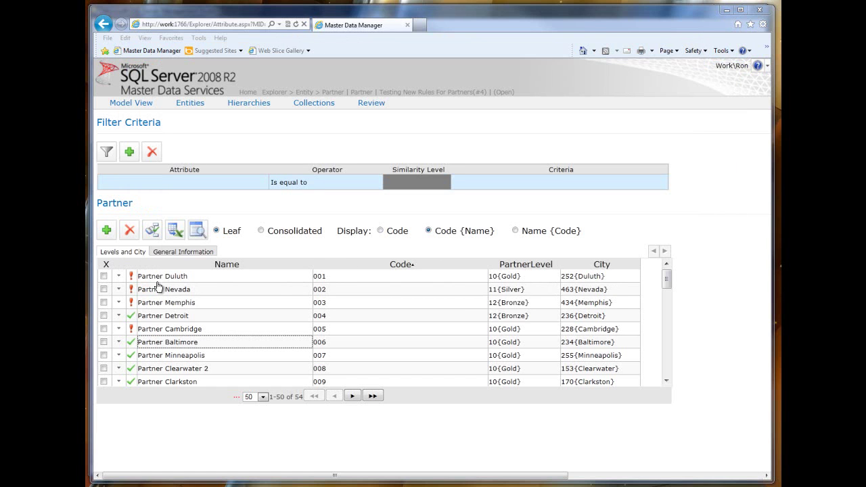
left_click(210, 346)
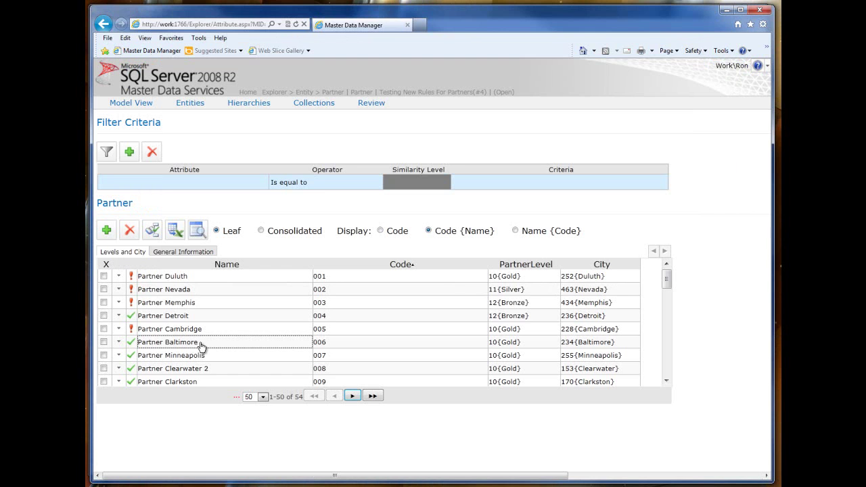
left_click(119, 341)
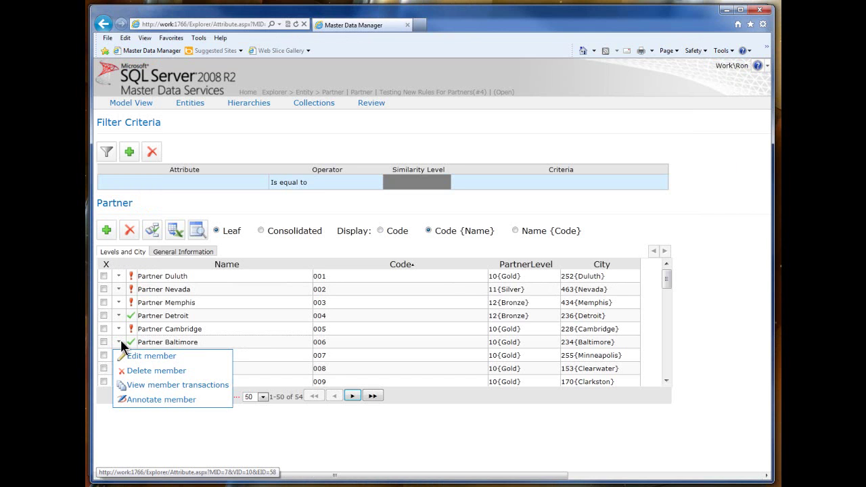
left_click(152, 356)
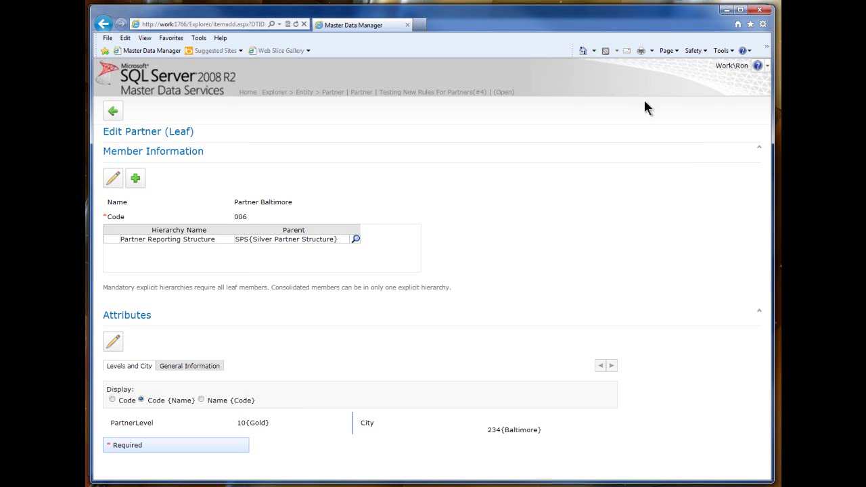
left_click(113, 109)
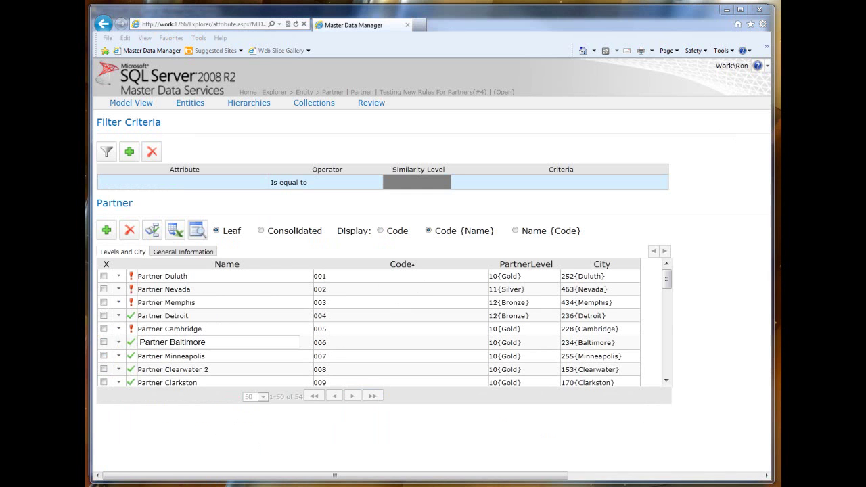
- Rename the Partner member with code 006 to "Partner Baltimore This has changed"
left_click(214, 343)
left_click(215, 343)
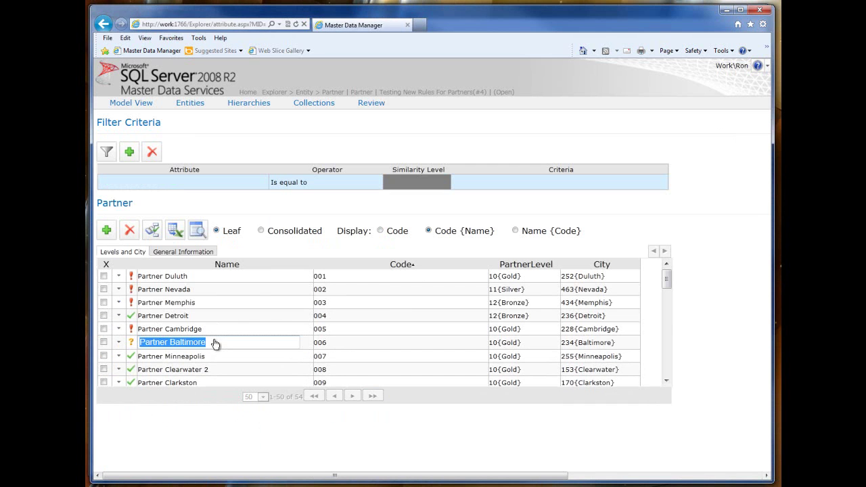
left_click(213, 341)
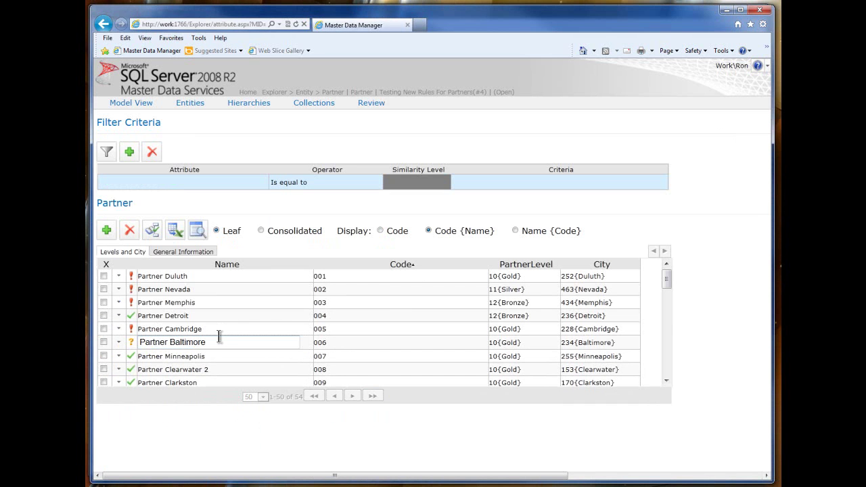
type("This has changed")
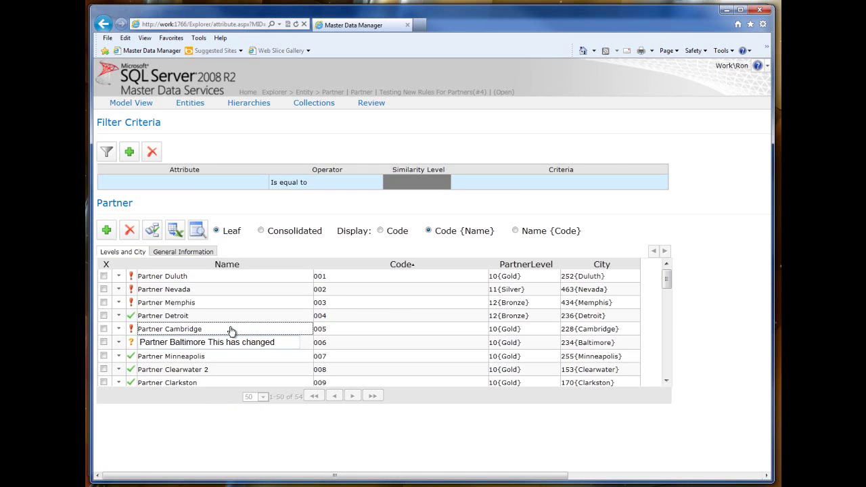
key("Return")
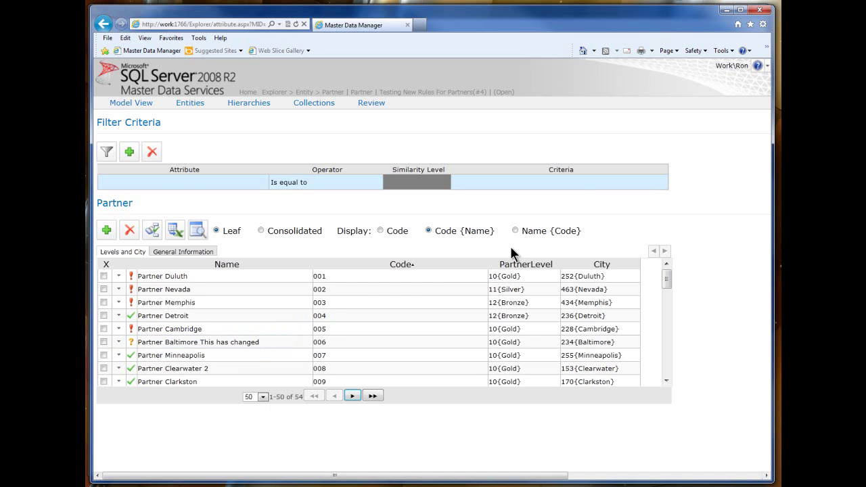
- Rename the exported ADemoBoundToFlag.csv on the desktop to "ADemoBoundToFlag orginal.csv" and close the CSV opened in SQL Server Management Studio
left_click(726, 10)
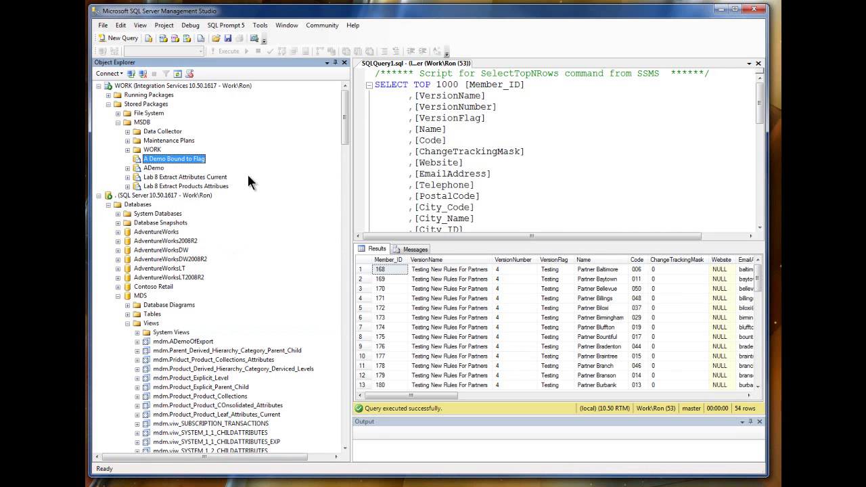
right_click(177, 161)
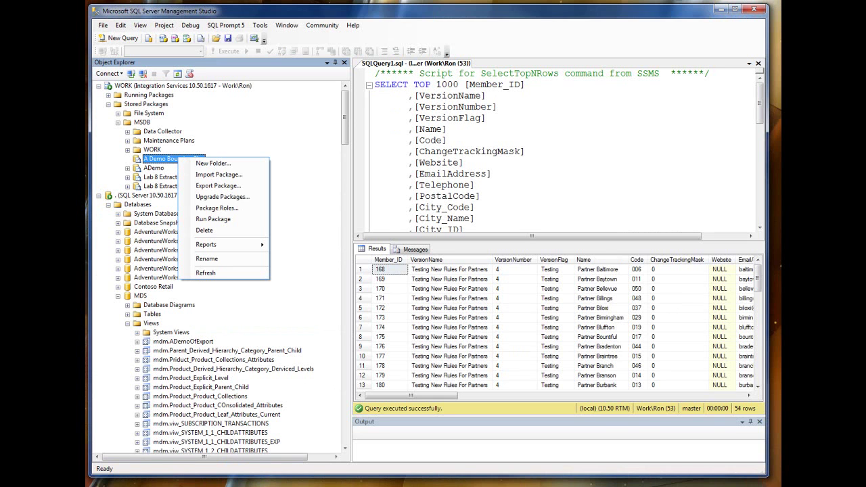
right_click(11, 90)
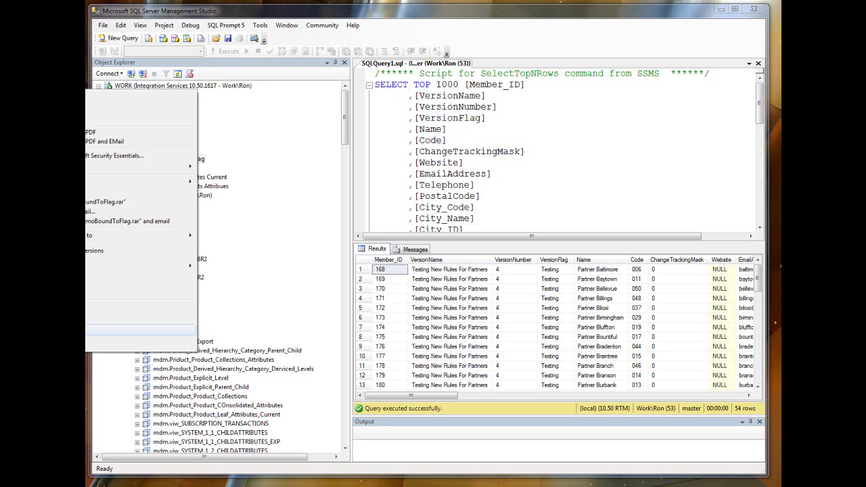
left_click(48, 329)
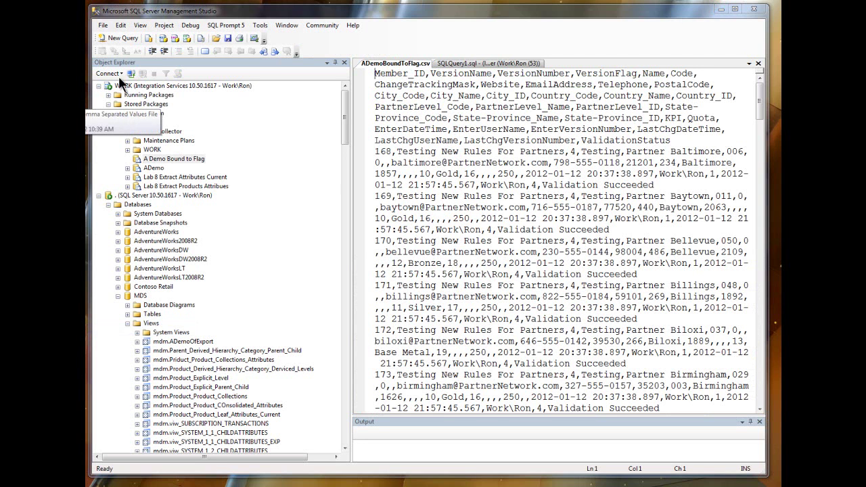
left_click(758, 63)
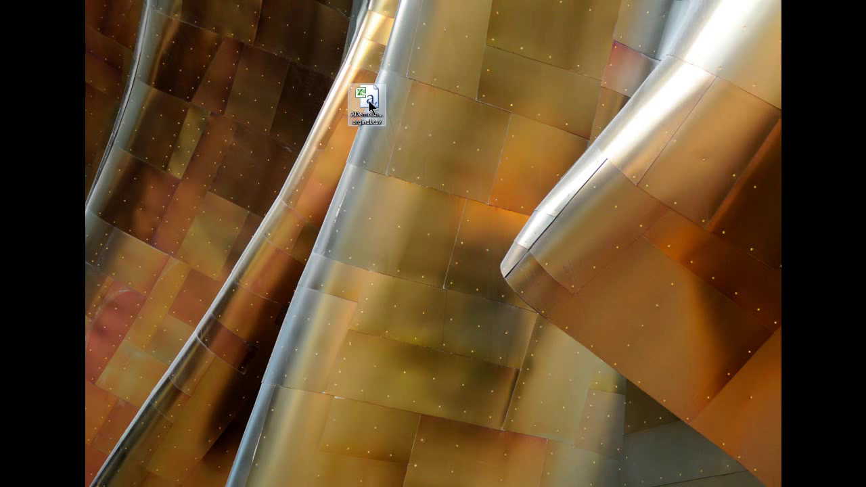
- Check the full name of the ADemoBoundToFlag orginal.csv file on the desktop, then return to SQL Server Management Studio
double_click(370, 100)
right_click(373, 97)
left_click(406, 339)
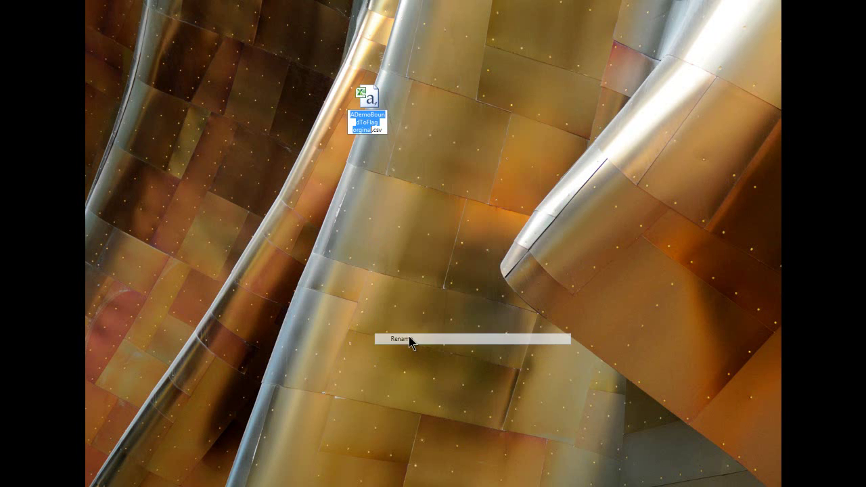
left_click(392, 155)
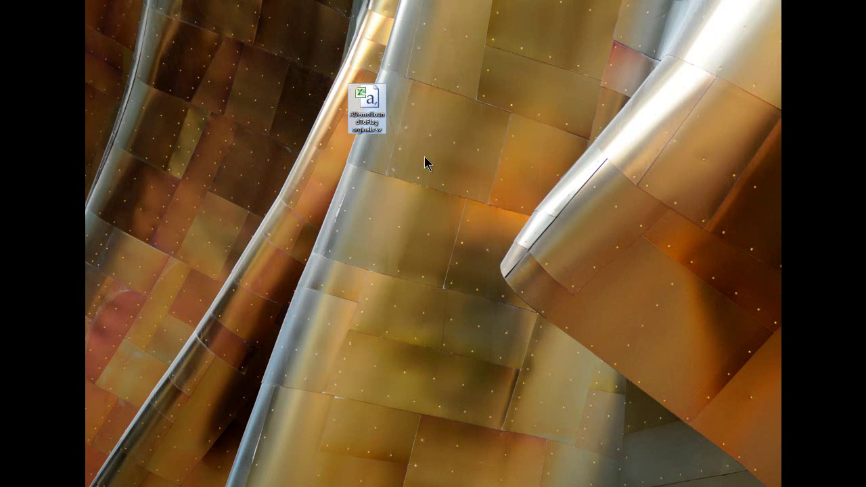
left_click(164, 450)
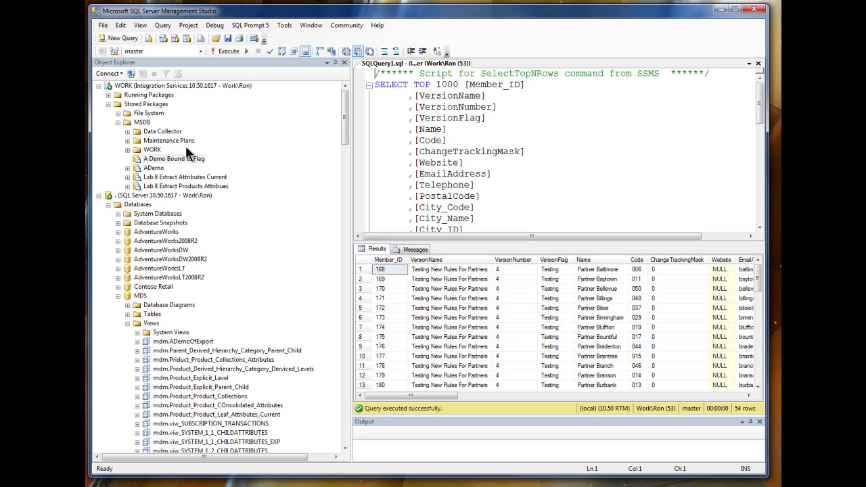
right_click(189, 159)
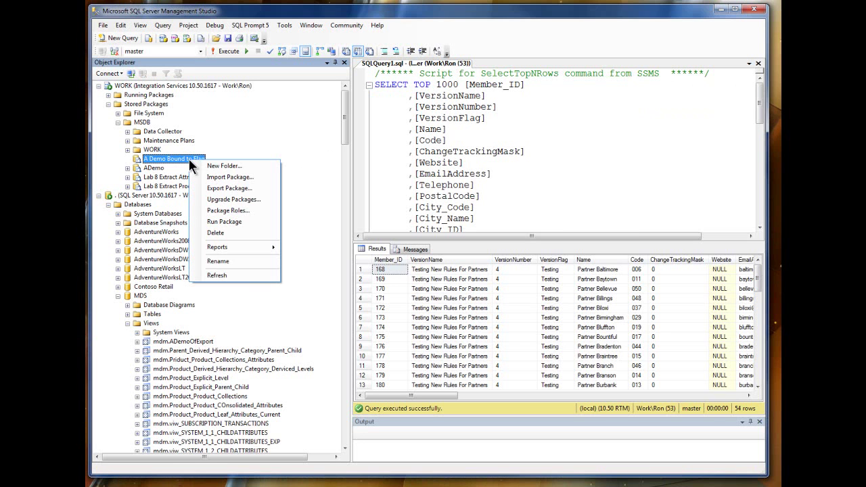
left_click(230, 188)
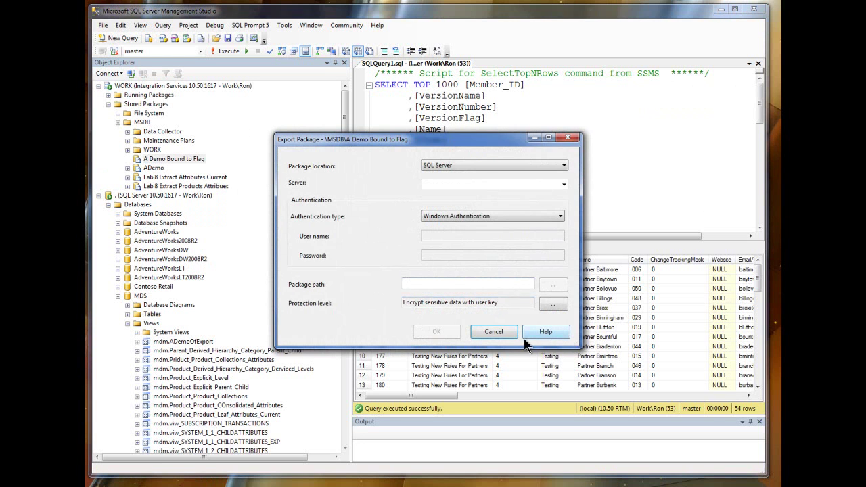
left_click(504, 330)
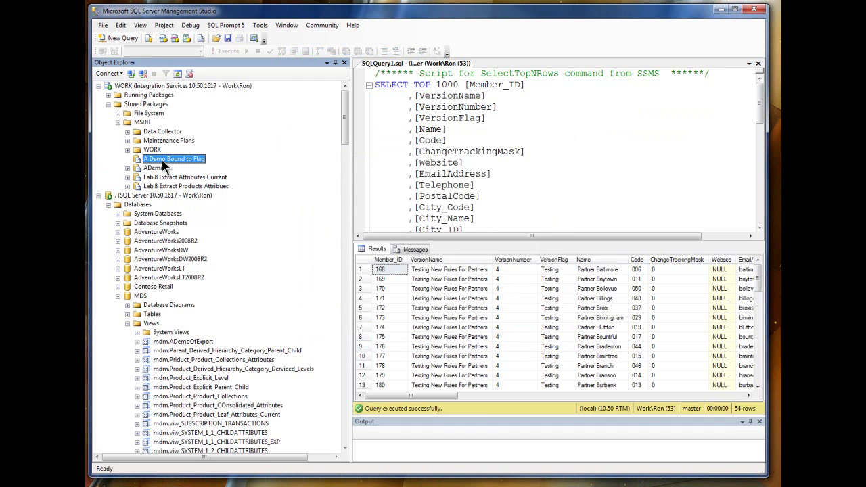
- Run the A Demo Bound to Flag package stored in MSDB and close the progress and Execute Package Utility windows
right_click(162, 161)
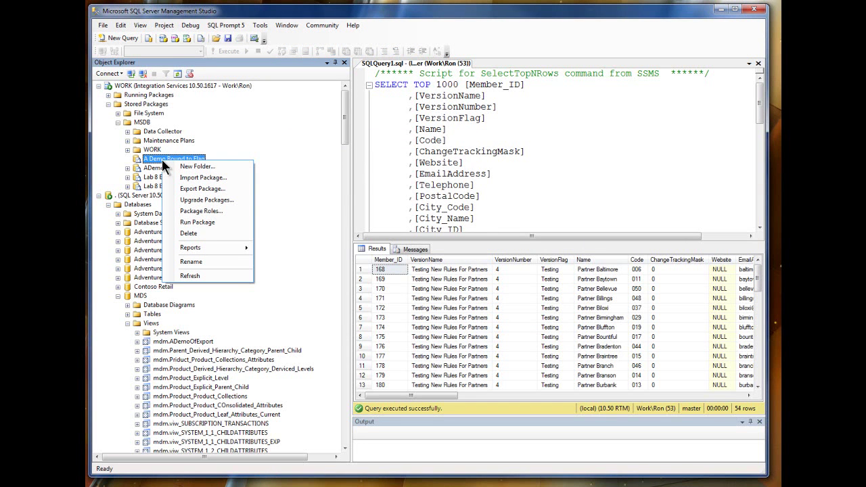
left_click(219, 221)
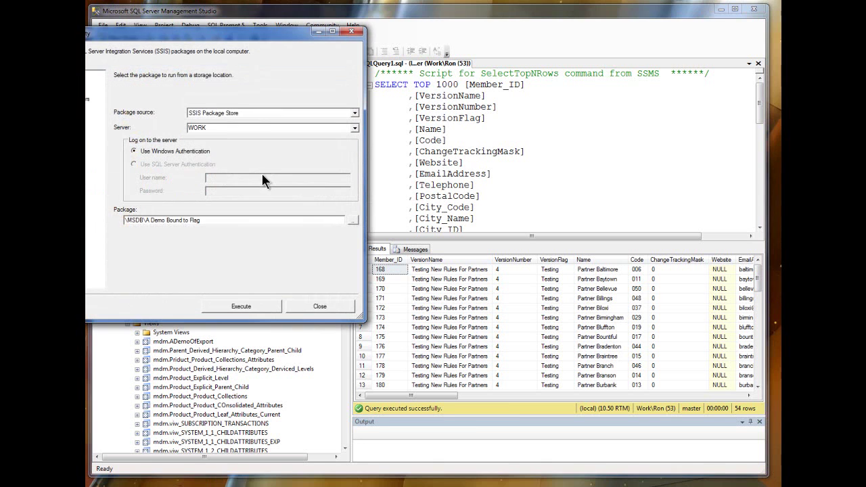
left_click_drag(144, 31, 274, 58)
left_click(375, 331)
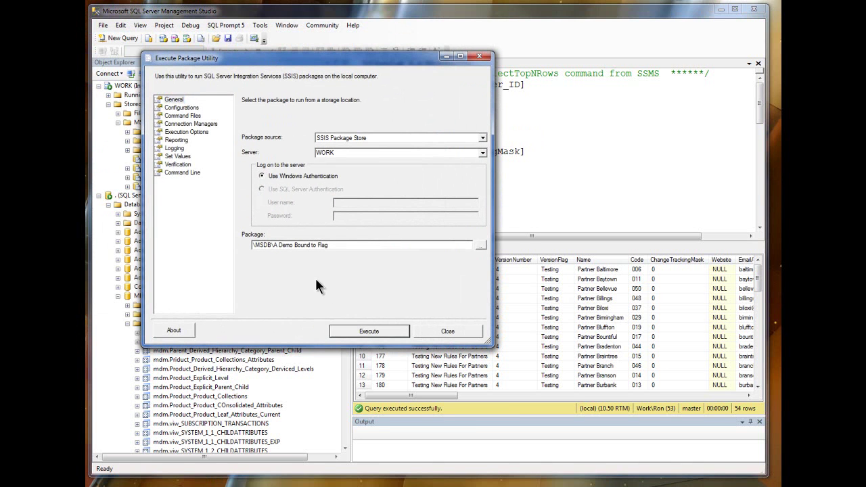
left_click_drag(246, 144, 245, 228)
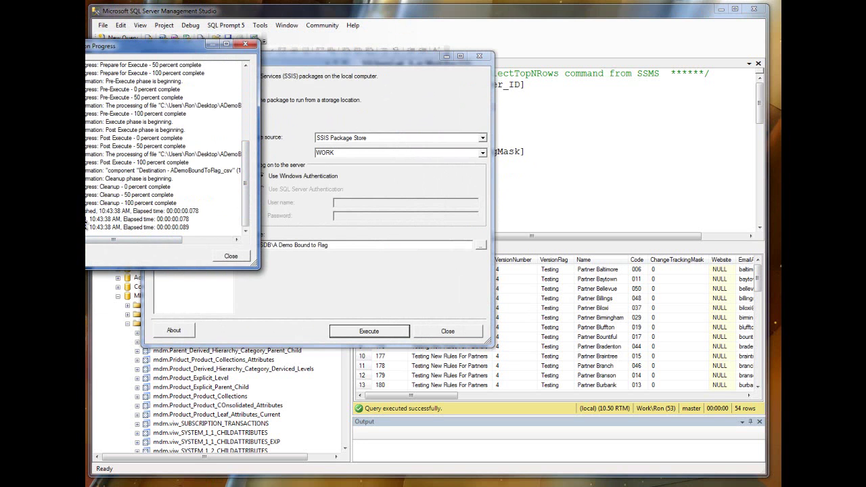
left_click(230, 255)
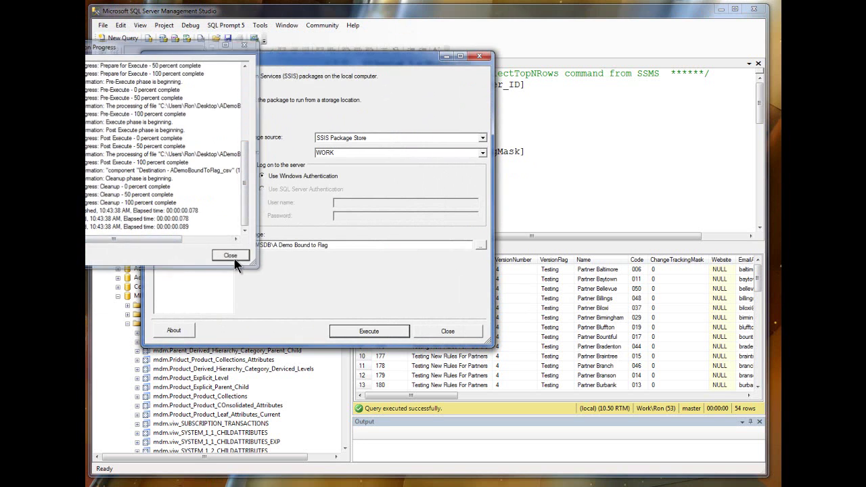
left_click(479, 57)
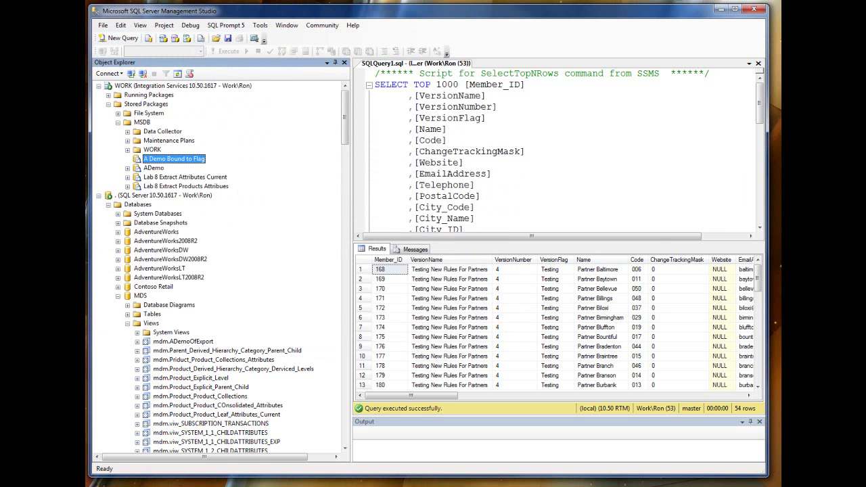
- Open the new ADemoBoundToFlag.csv in Notepad, highlight the "Baltimore This has changed" name in the first record, and close the file
key("alt+Tab")
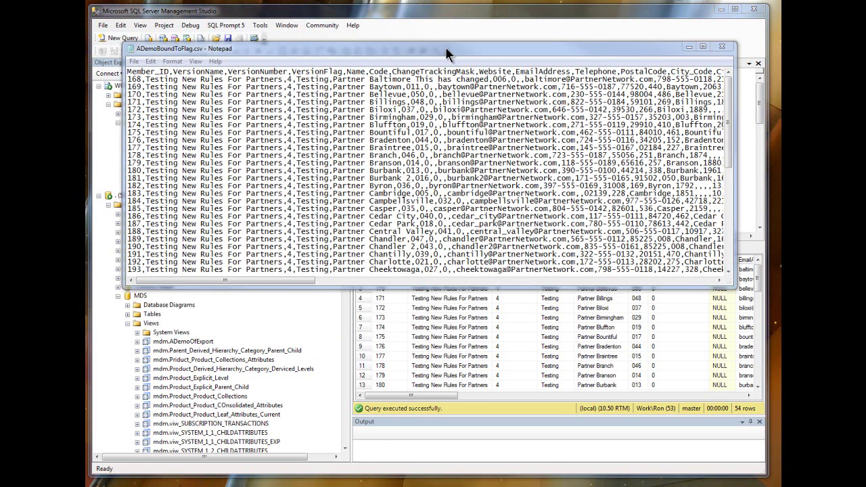
left_click(197, 47)
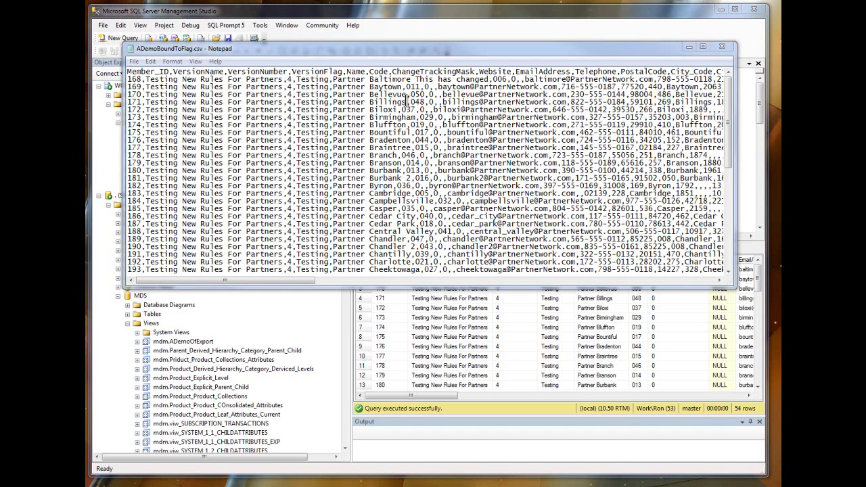
left_click_drag(370, 79, 493, 79)
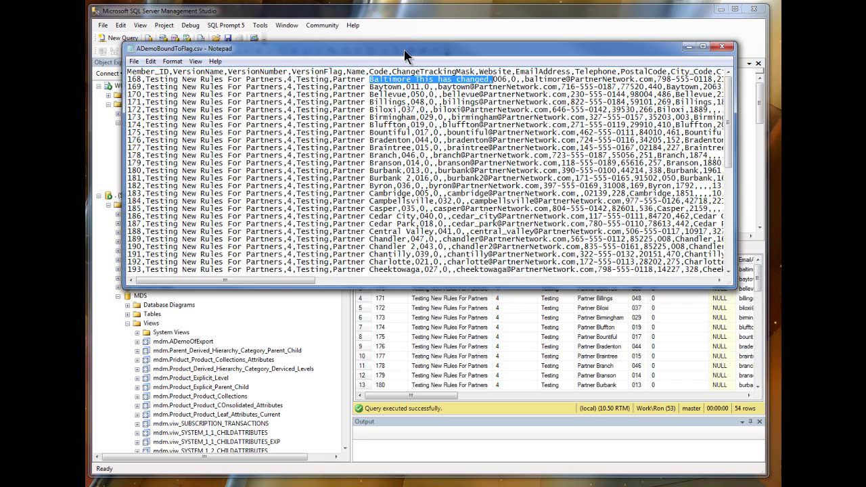
left_click(721, 48)
- Switch to Version Management in Master Data Manager and clear the flag of the Partner version Testing New Rules For Partners
left_click(719, 9)
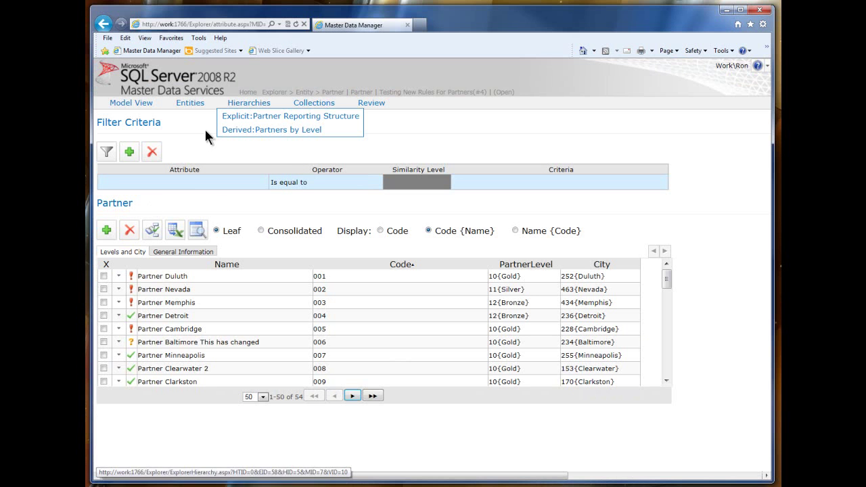
left_click(249, 94)
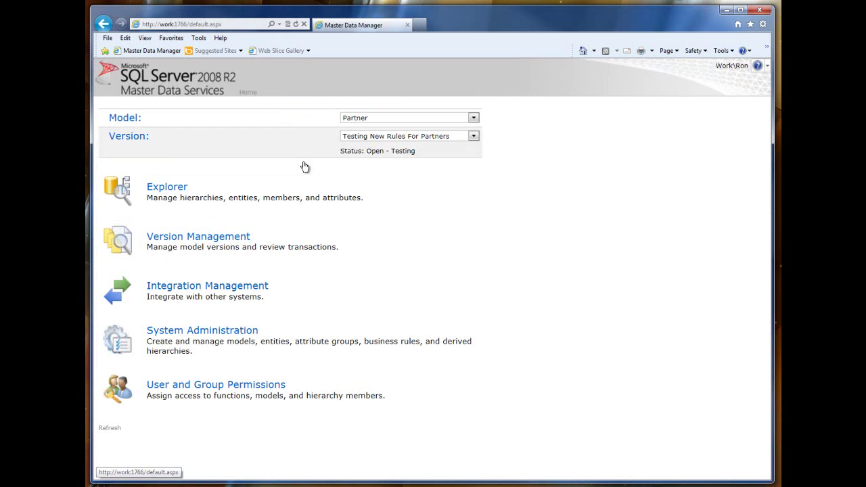
left_click(230, 247)
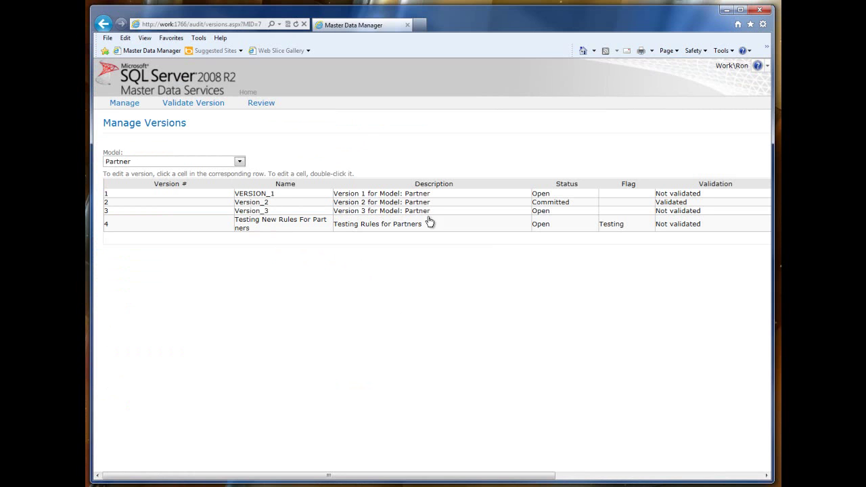
left_click(192, 209)
double_click(643, 240)
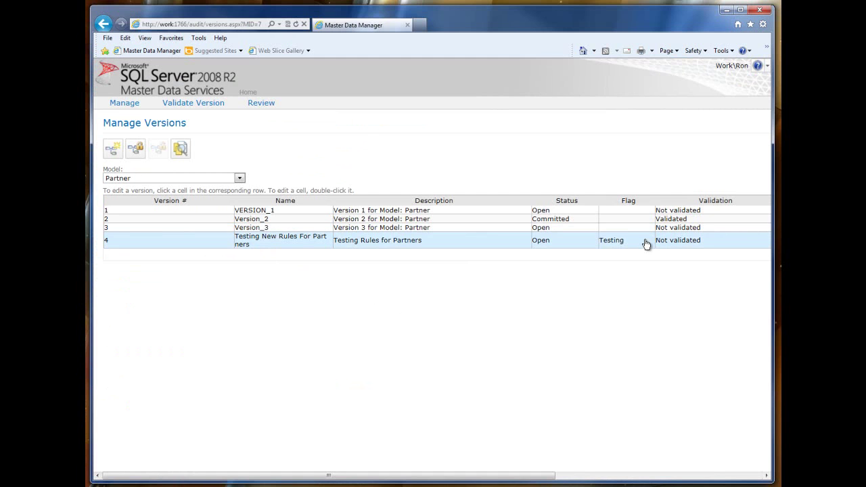
left_click(646, 240)
left_click(629, 251)
- Assign the Testing flag to Version_3 of the Partner model
double_click(646, 229)
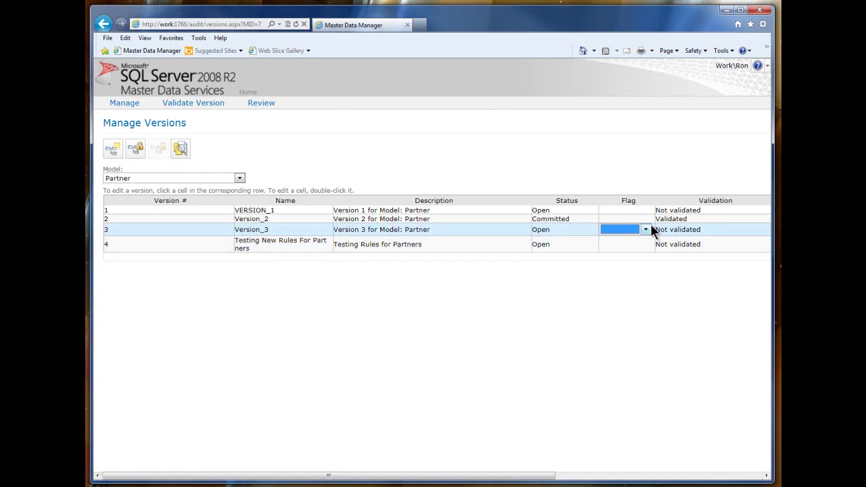
left_click(646, 230)
left_click(627, 249)
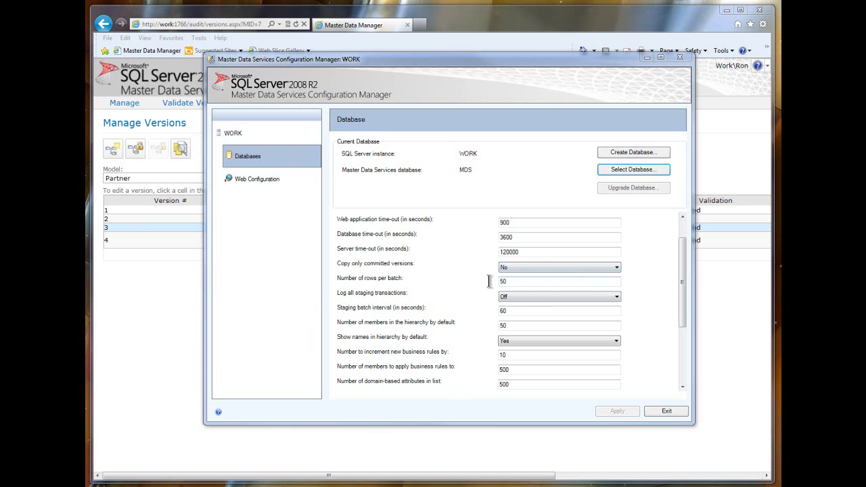
- Exit Master Data Services Configuration Manager
left_click(659, 410)
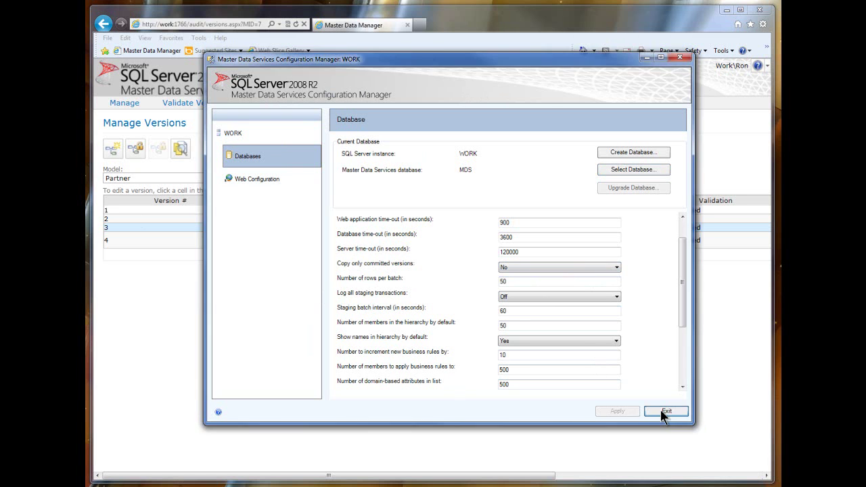